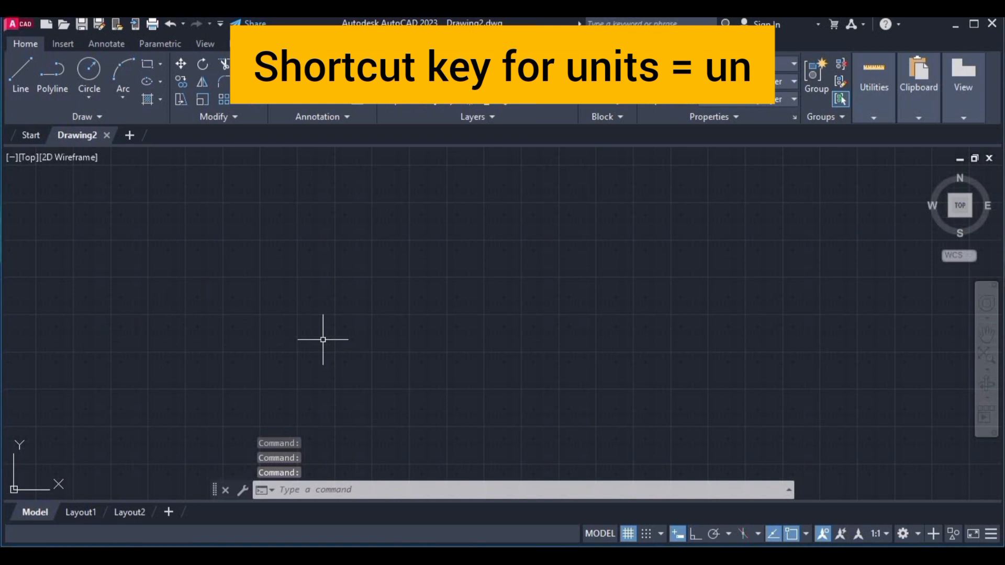
- Configure the drawing units to a length precision of 0 and an insertion scale of millimeters
{"action": "type", "text": "un"}
{"action": "key", "text": "Return"}
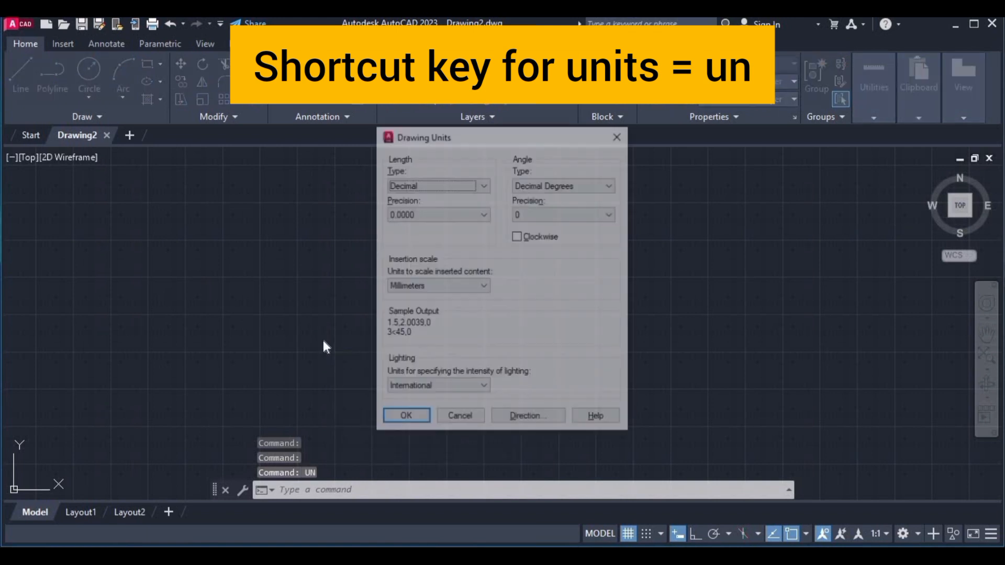
{"action": "left_click", "coordinate": [428, 213]}
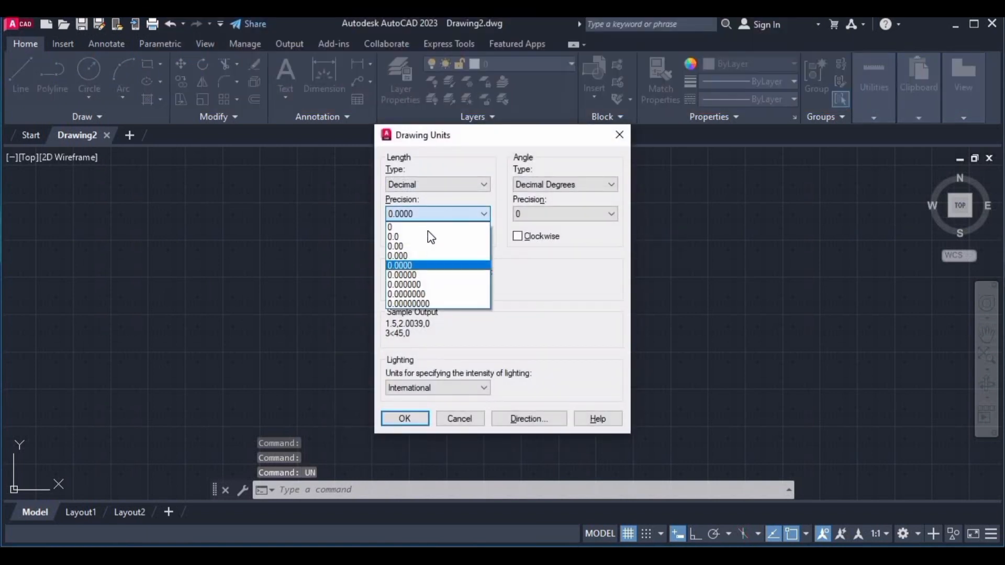
{"action": "left_click", "coordinate": [410, 228]}
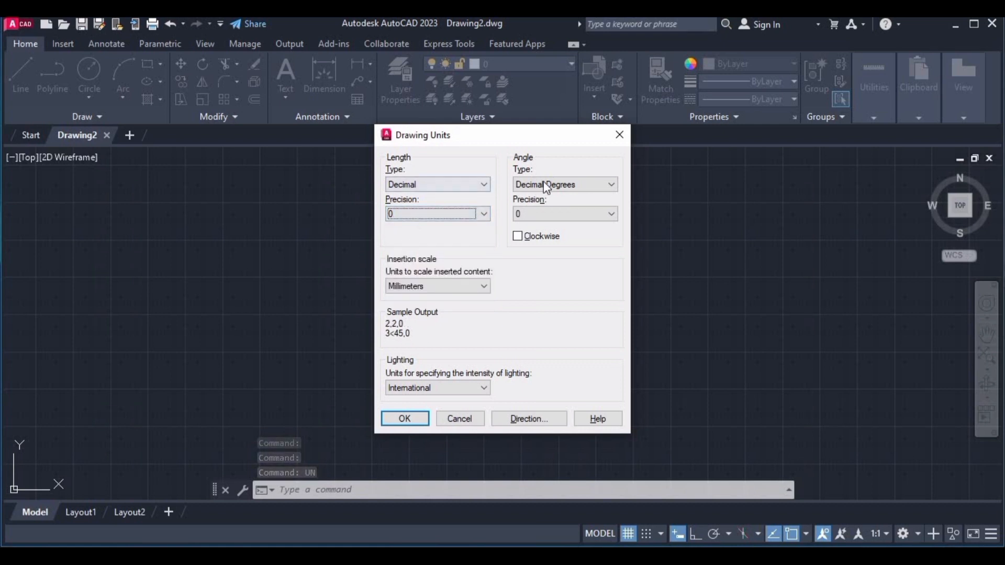
{"action": "left_click", "coordinate": [464, 286]}
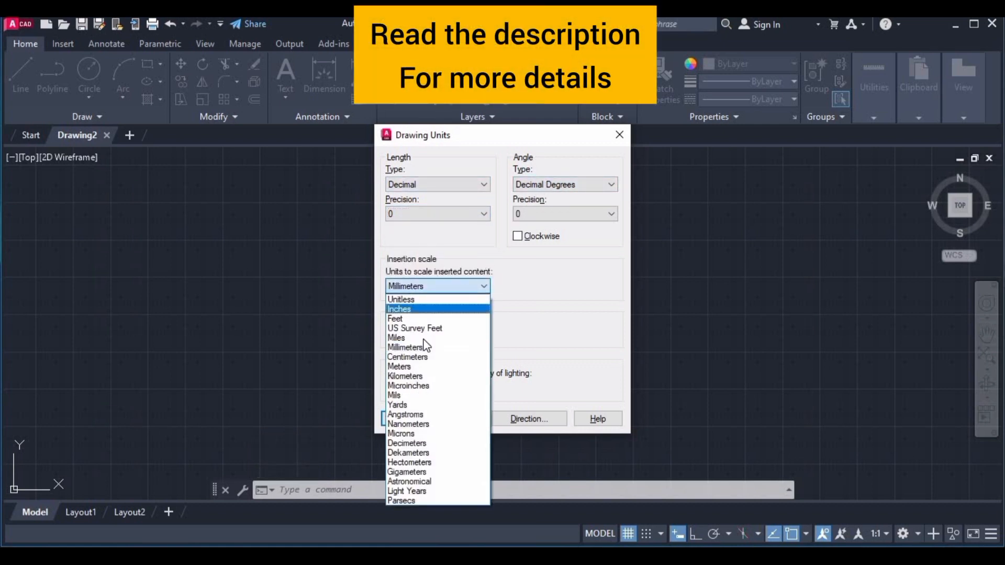
{"action": "left_click", "coordinate": [414, 348]}
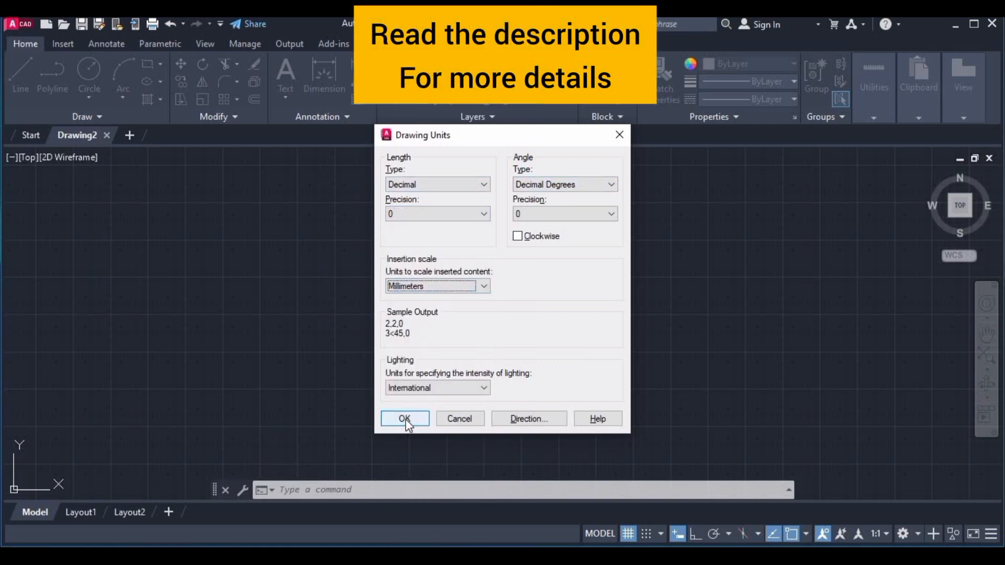
{"action": "left_click", "coordinate": [406, 421]}
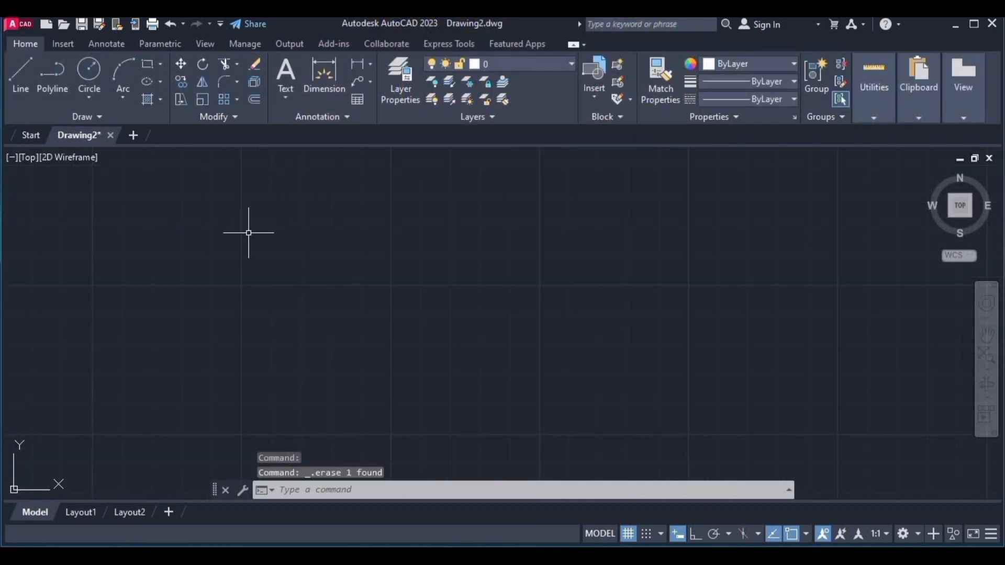
- Draw a circle with a radius of 16 mm in the left part of the drawing area
{"action": "type", "text": "c"}
{"action": "key", "text": "Return"}
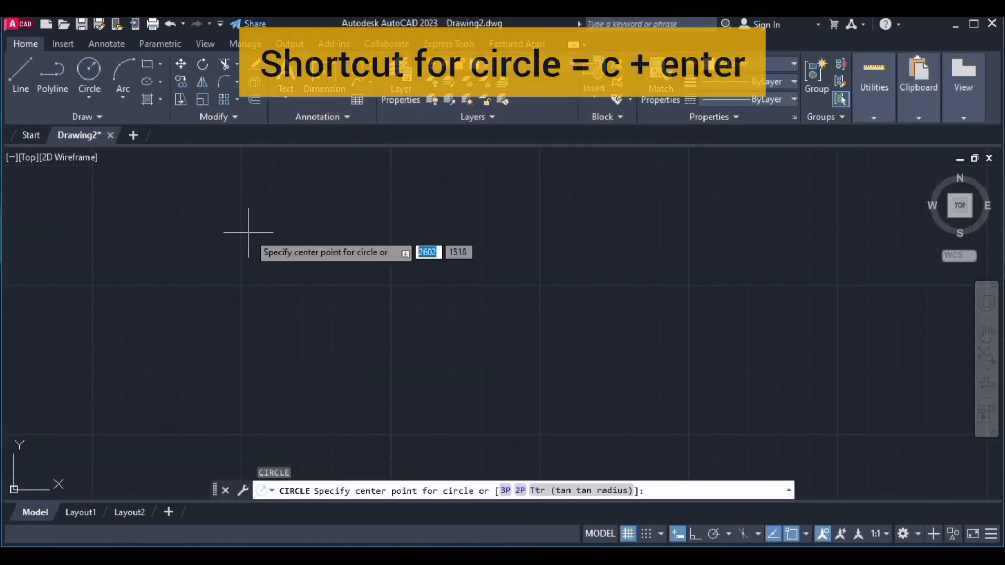
{"action": "left_click", "coordinate": [314, 283]}
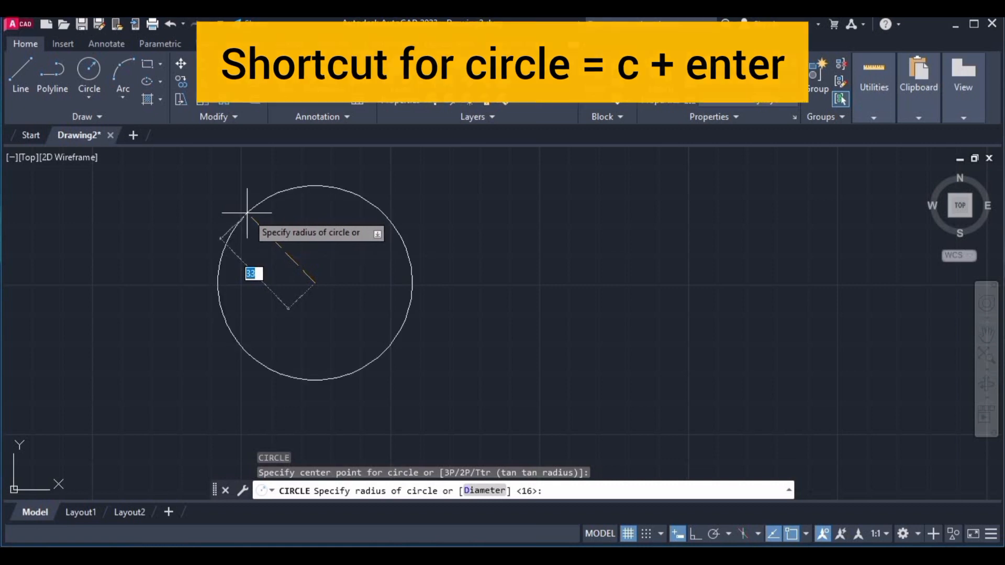
{"action": "type", "text": "16"}
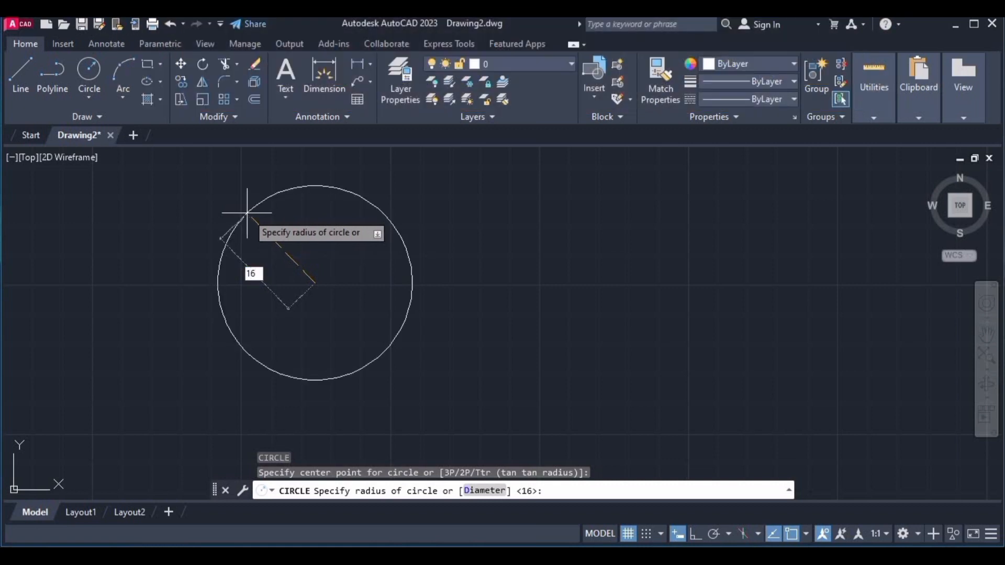
{"action": "key", "text": "Return"}
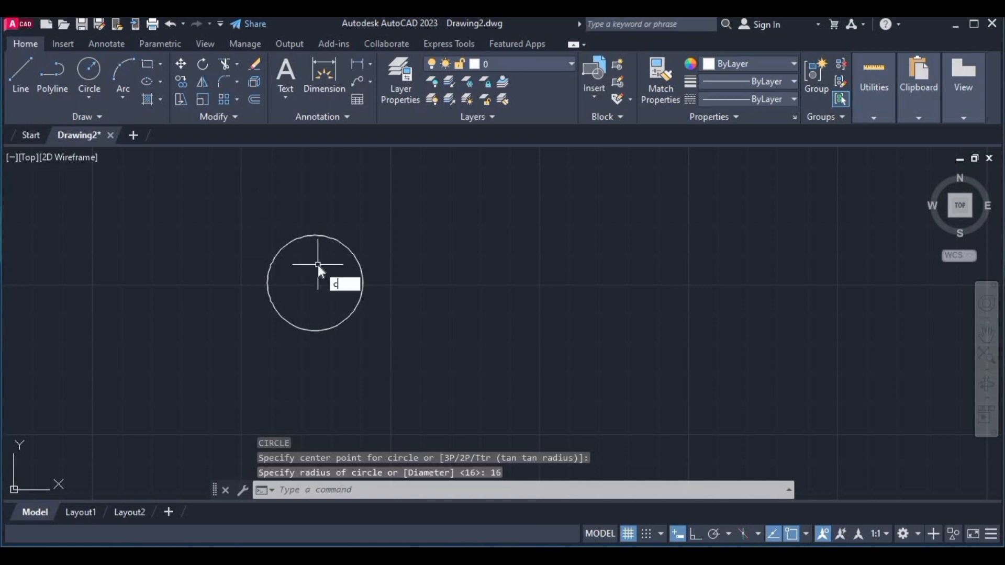
- Enable the Center object snap and draw a concentric circle of radius 13 mm inside the 16 mm radius circle
{"action": "key", "text": "Return"}
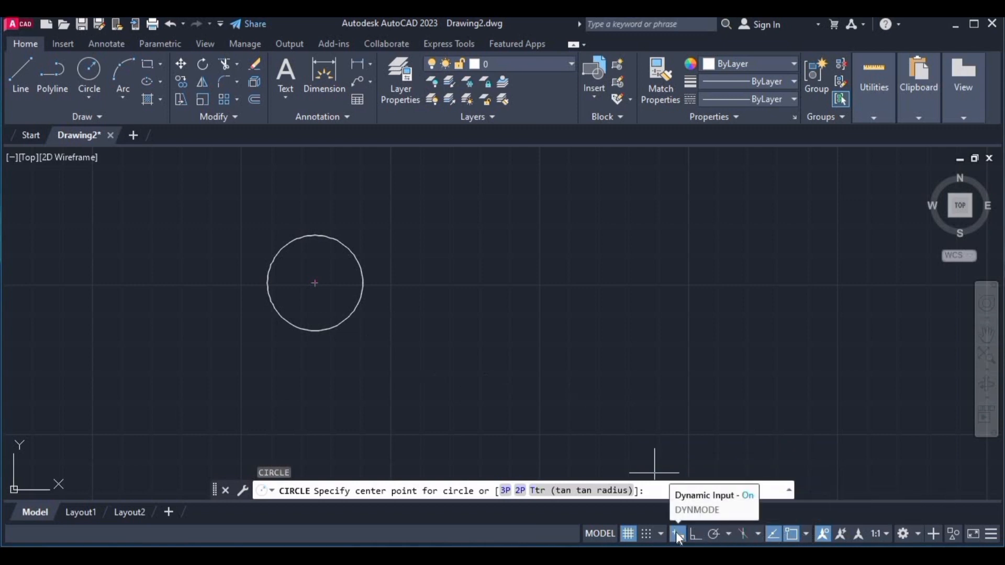
{"action": "left_click", "coordinate": [806, 530]}
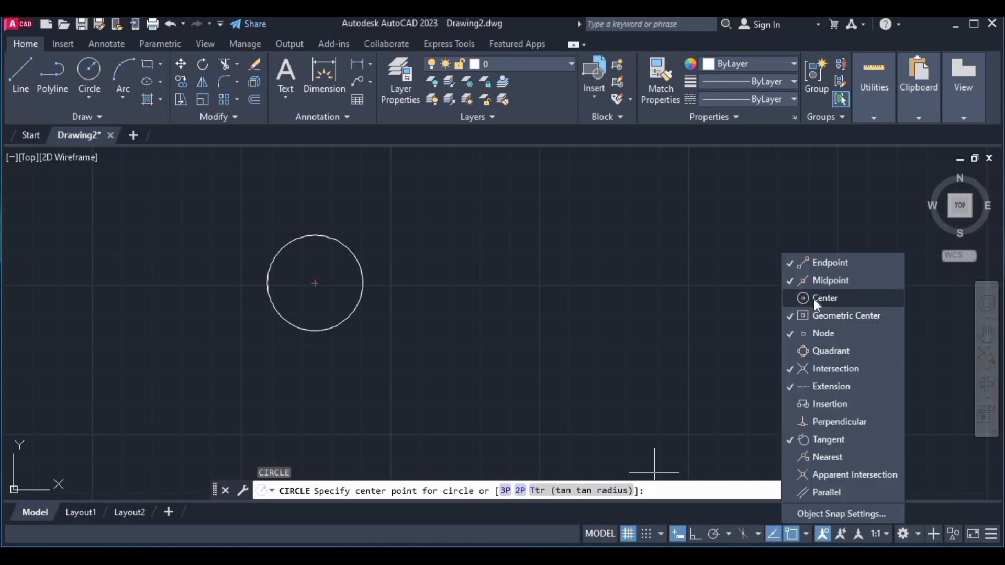
{"action": "left_click", "coordinate": [814, 299]}
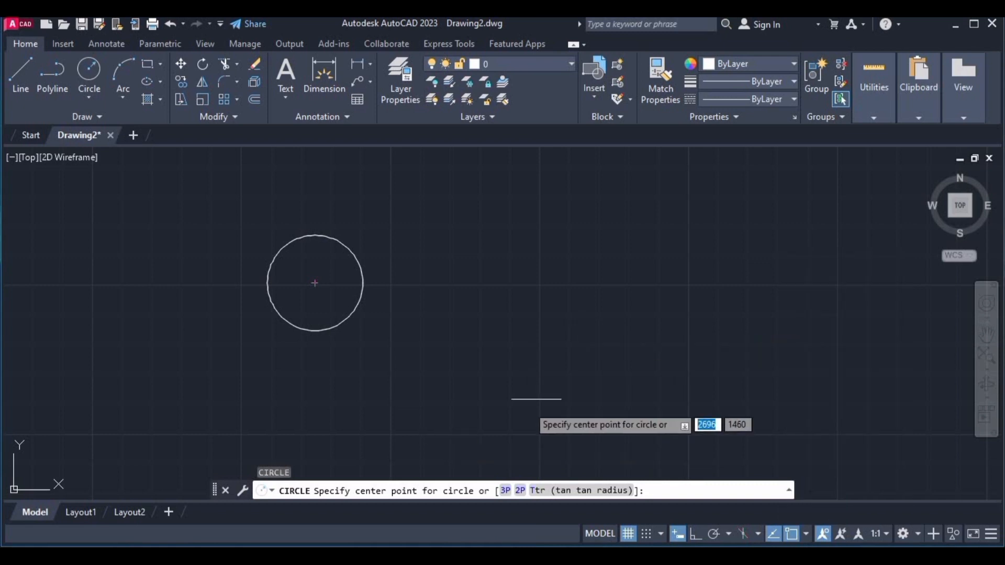
{"action": "left_click", "coordinate": [315, 282]}
{"action": "type", "text": "1"}
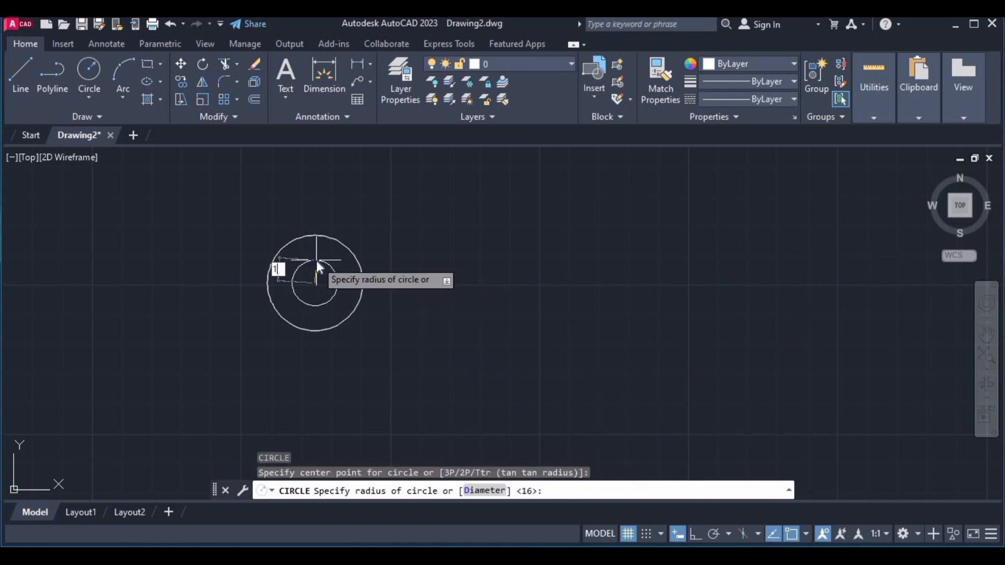
{"action": "type", "text": "3"}
{"action": "key", "text": "Return"}
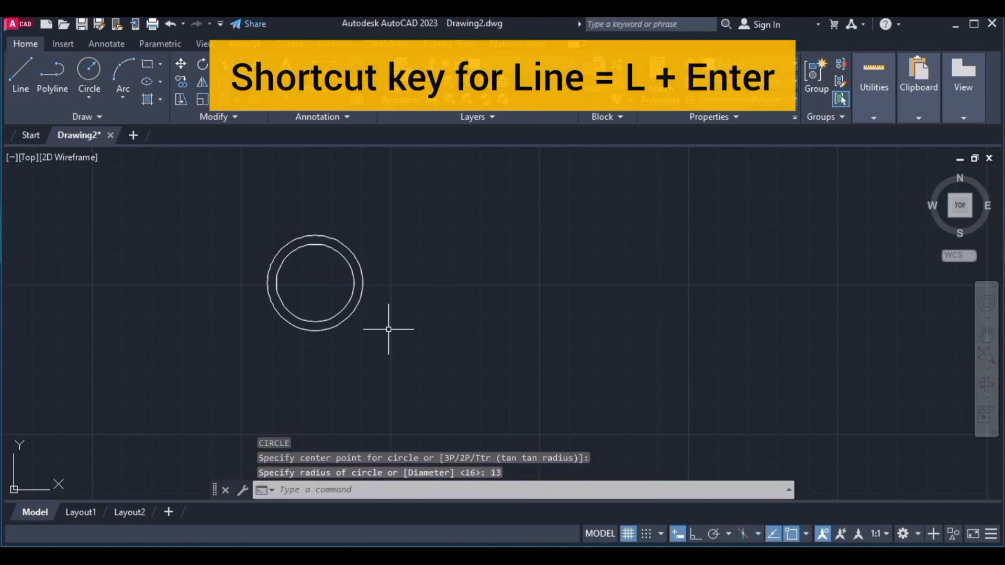
- With Ortho mode turned on, draw a 100 mm horizontal line from the circles' centre to the right
{"action": "type", "text": "L"}
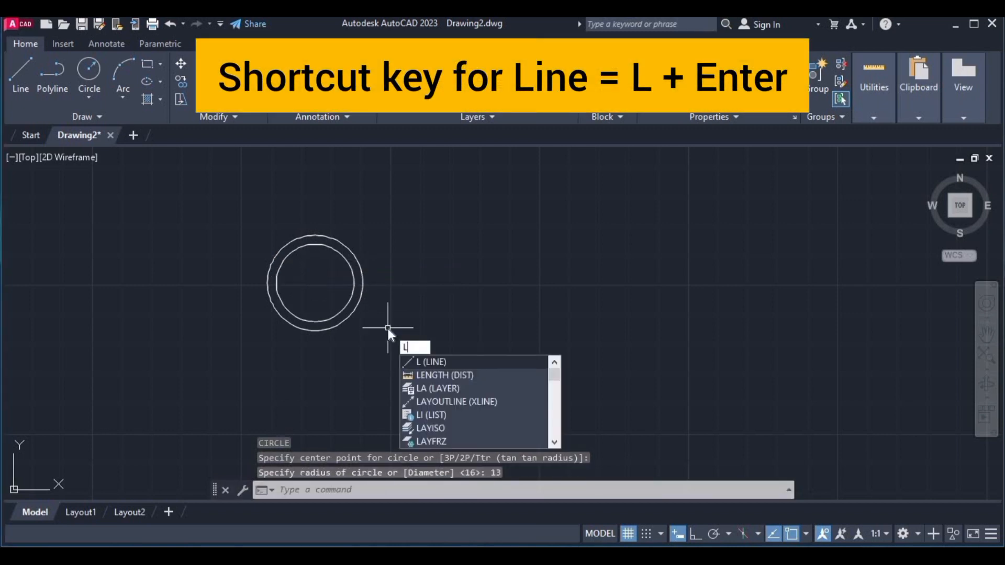
{"action": "key", "text": "Return"}
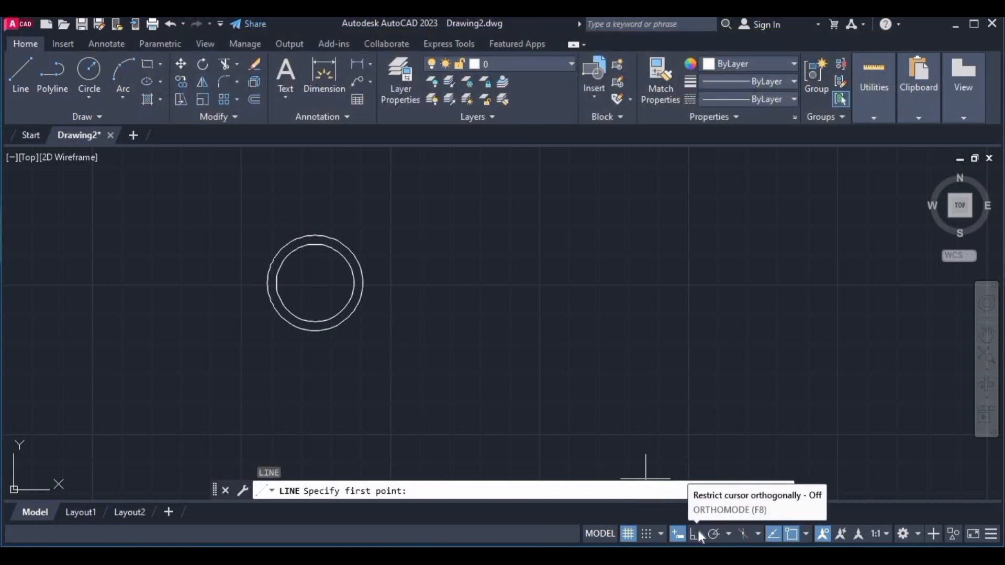
{"action": "left_click", "coordinate": [694, 535]}
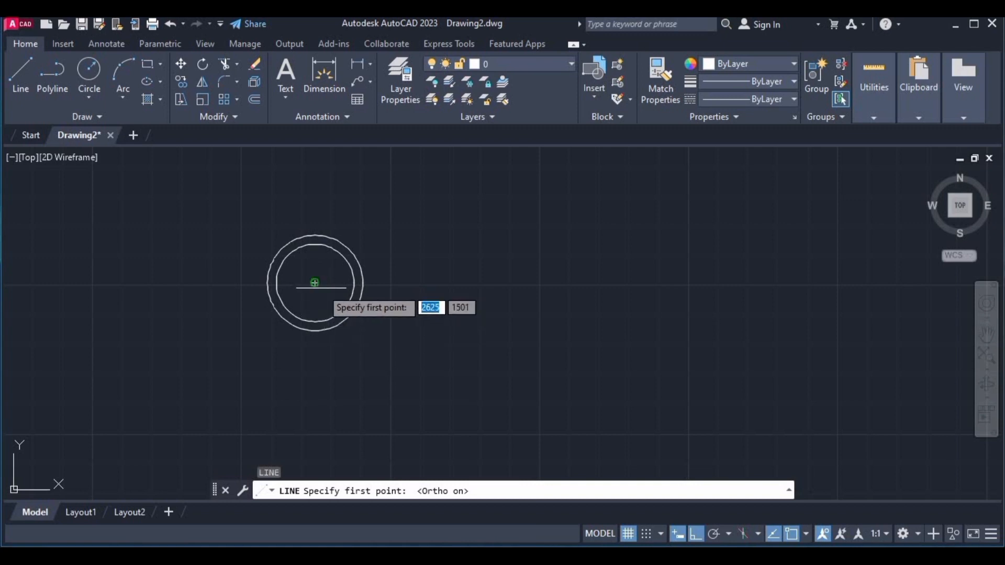
{"action": "left_click", "coordinate": [314, 245]}
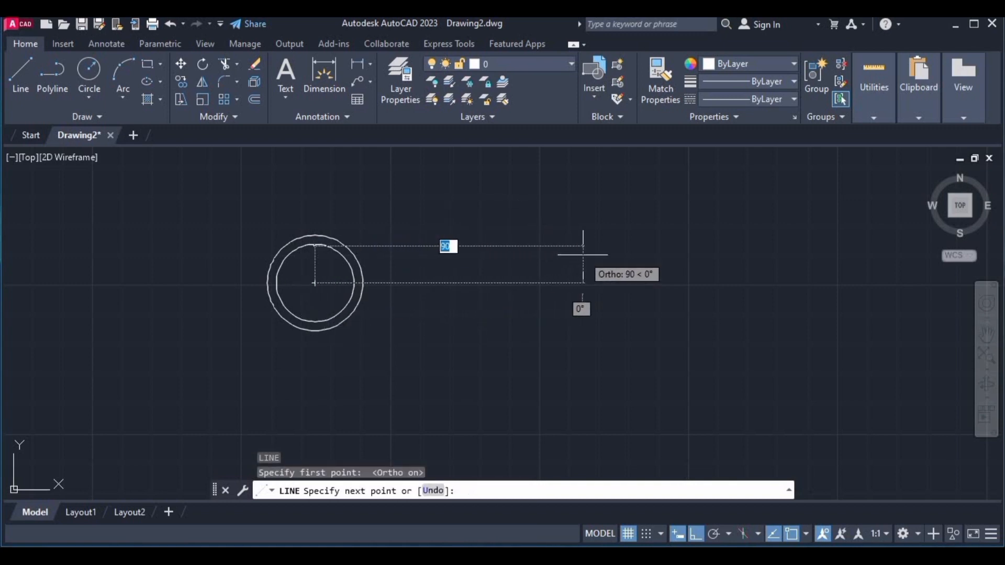
{"action": "type", "text": "100"}
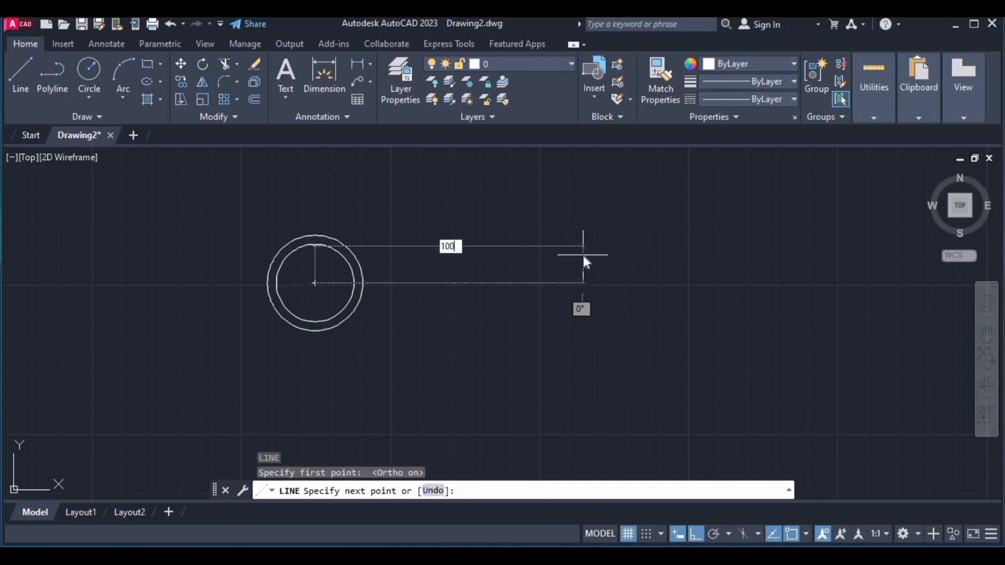
{"action": "key", "text": "Return"}
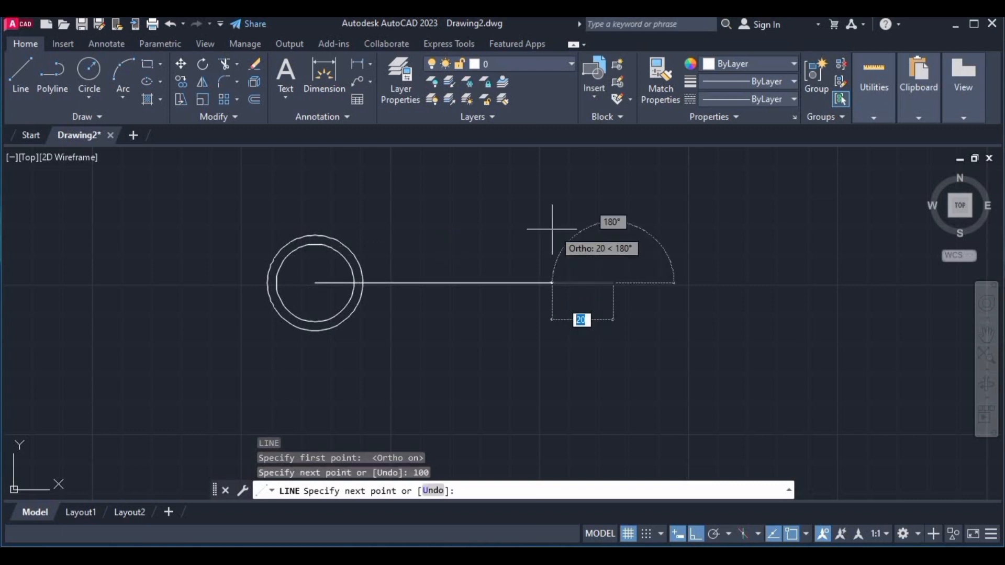
{"action": "key", "text": "Escape"}
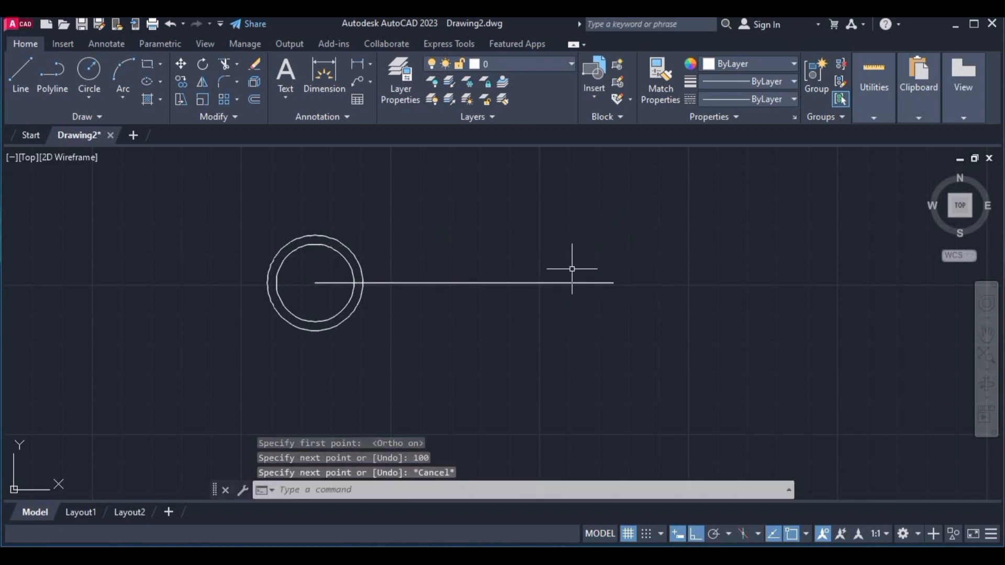
- Draw a circle with a radius of 15 mm centred on the right end of the horizontal line
{"action": "type", "text": "c"}
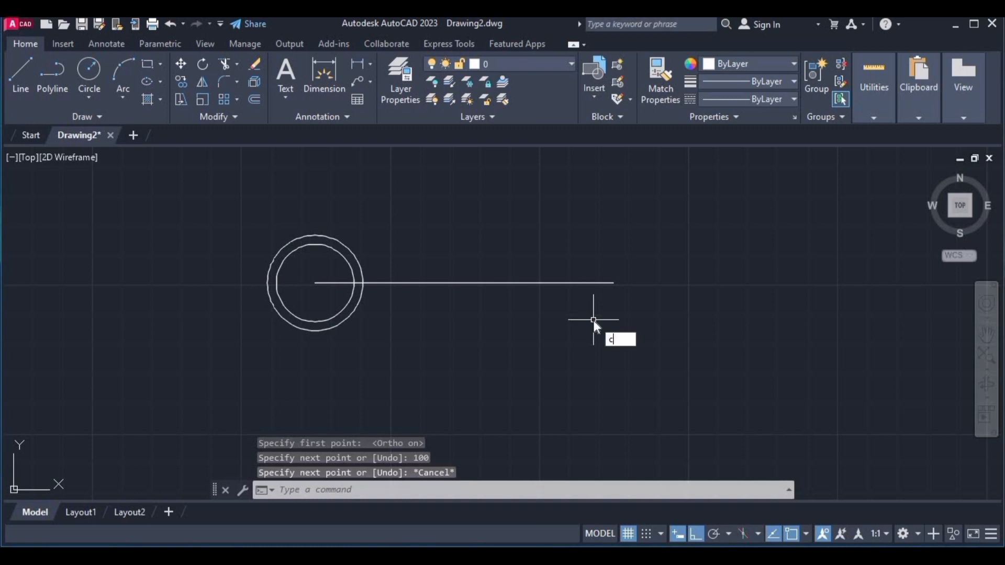
{"action": "key", "text": "Return"}
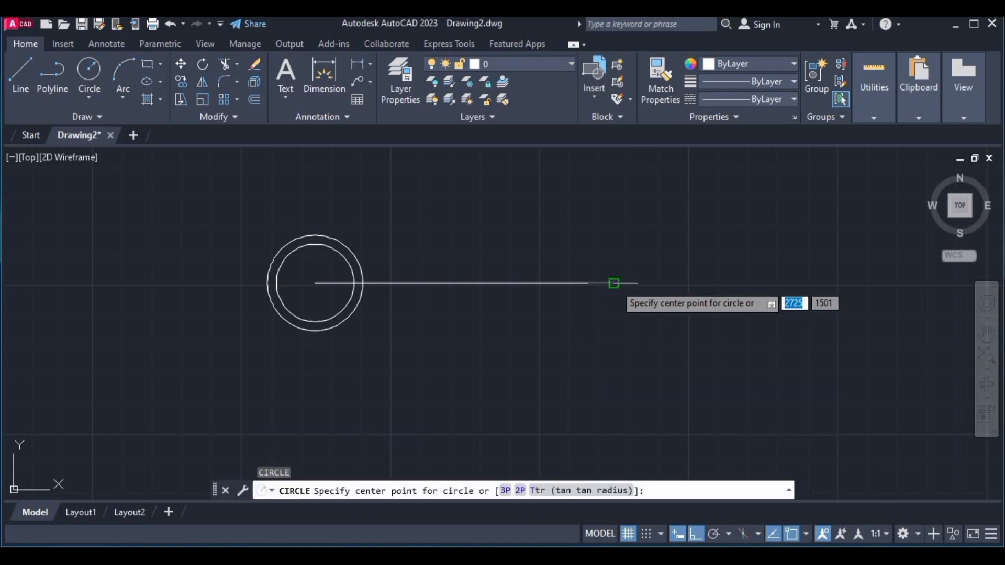
{"action": "left_click", "coordinate": [613, 283]}
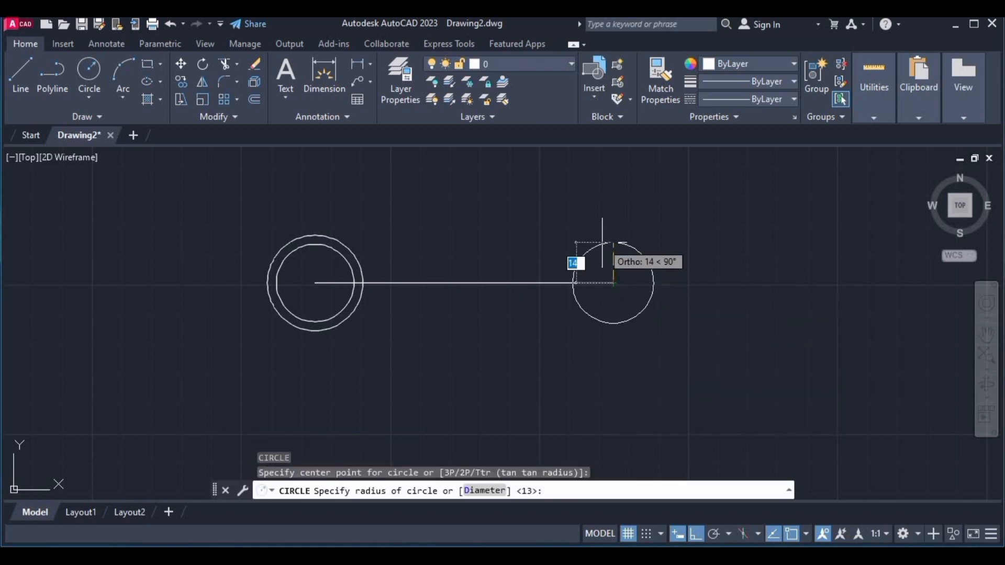
{"action": "type", "text": "15"}
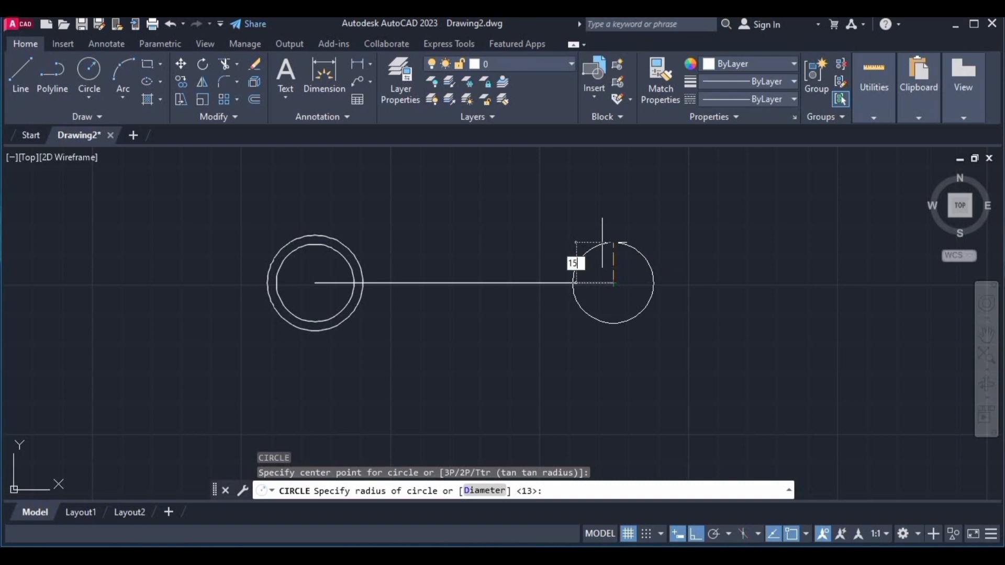
{"action": "key", "text": "Return"}
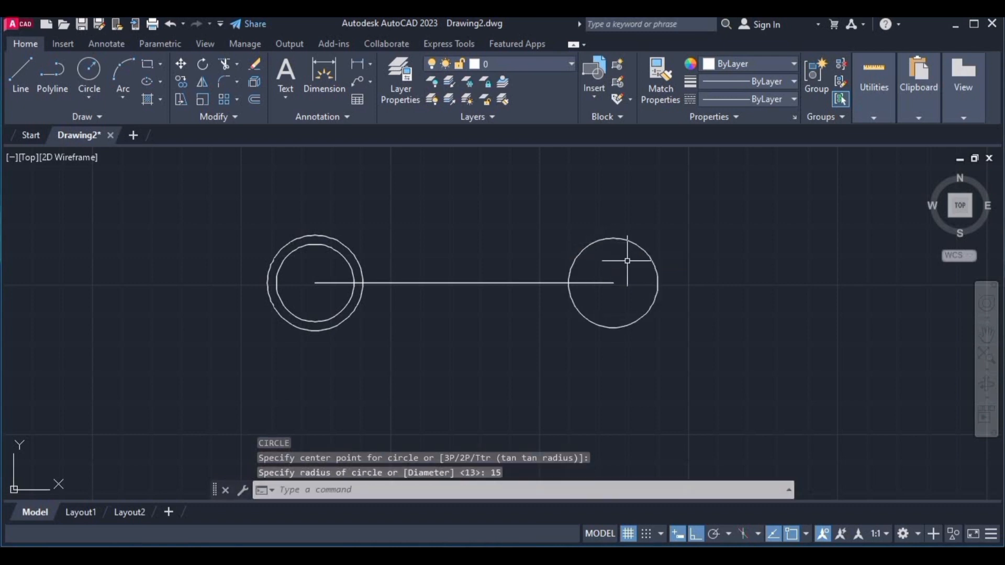
- Draw a concentric circle of radius 9 mm inside the circle at the line's right end
{"action": "key", "text": "Return"}
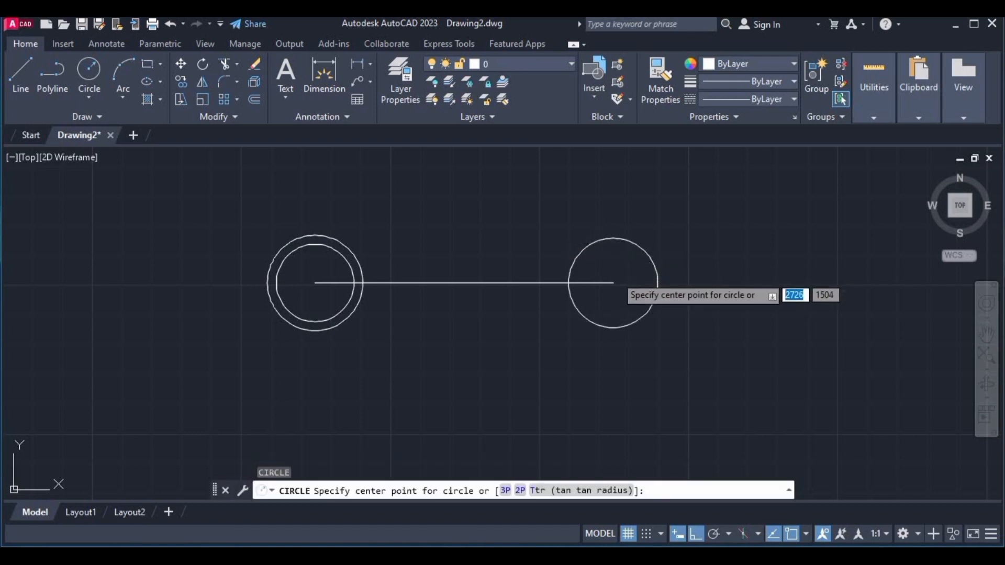
{"action": "left_click", "coordinate": [614, 283]}
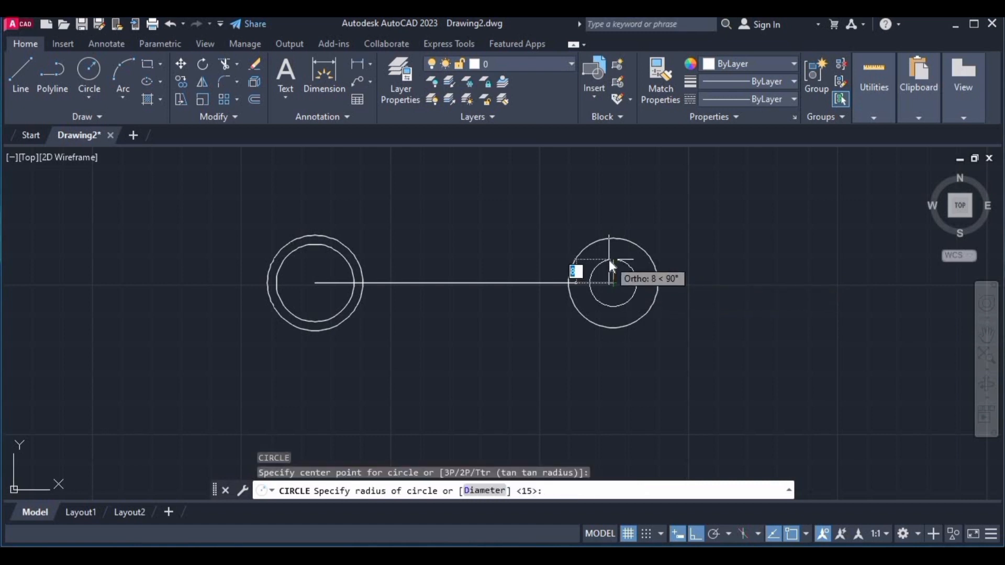
{"action": "type", "text": "9"}
{"action": "key", "text": "Return"}
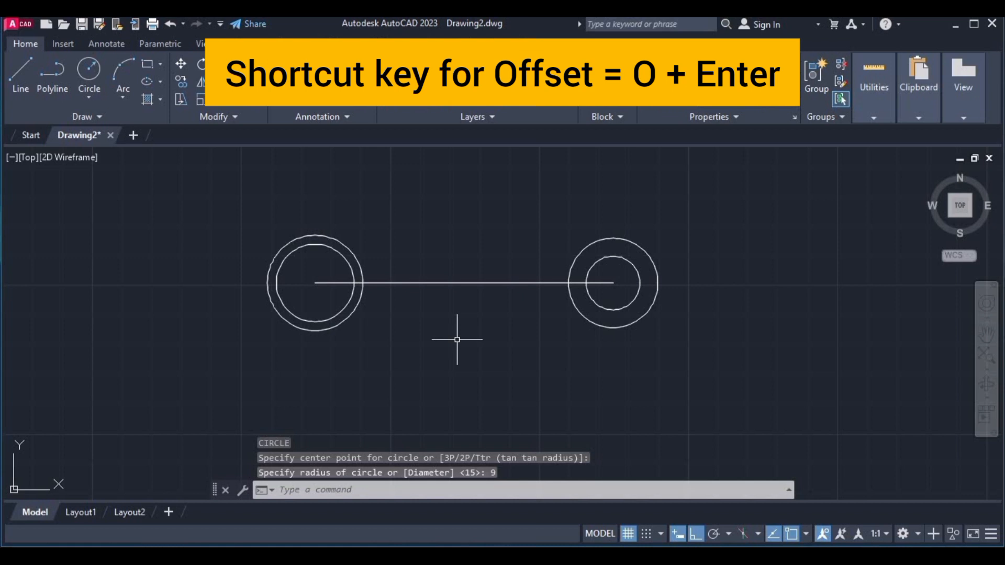
- Offset the centre line by 5.5 mm to both sides, and delete the original centre line
{"action": "type", "text": "o"}
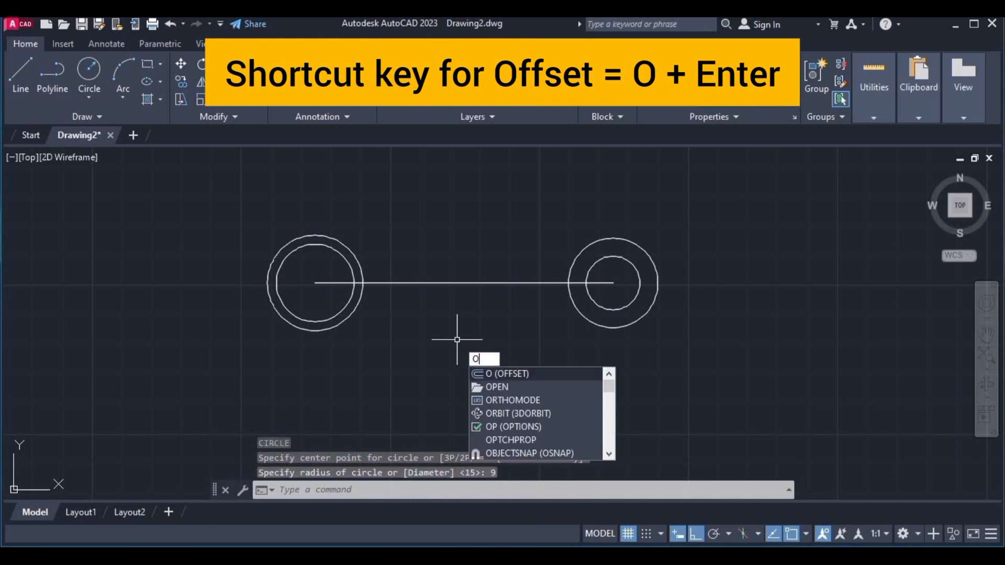
{"action": "key", "text": "Return"}
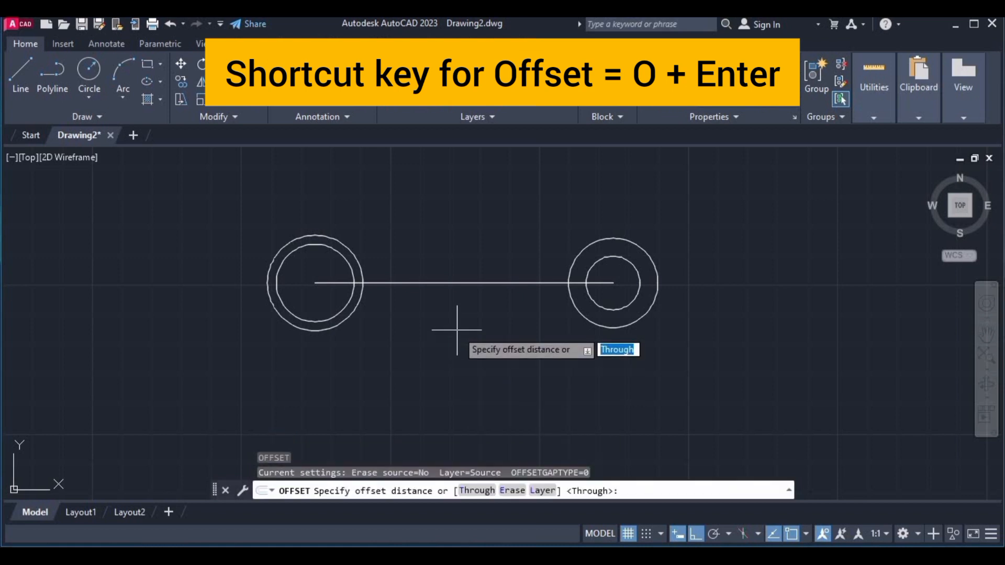
{"action": "type", "text": "5.5"}
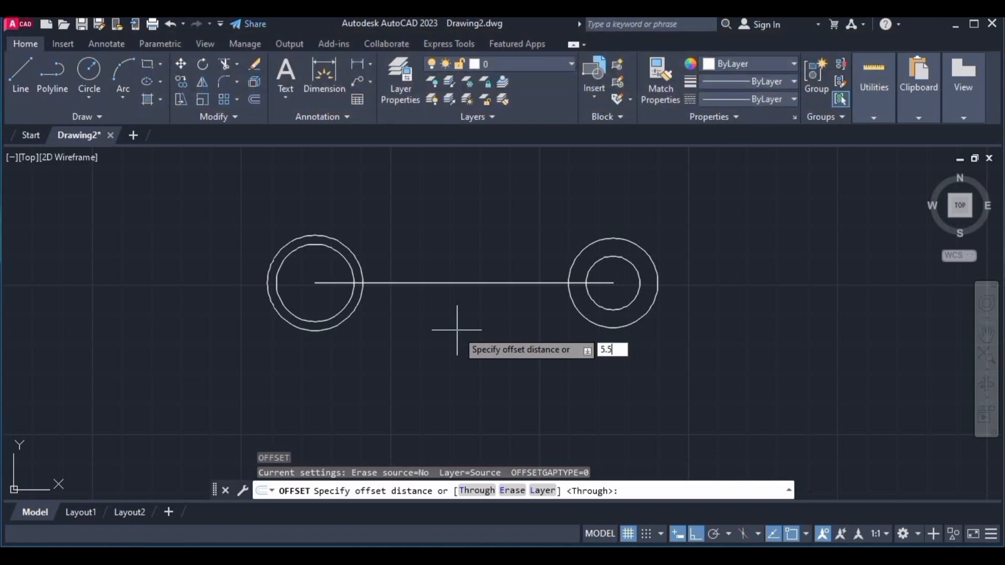
{"action": "key", "text": "Return"}
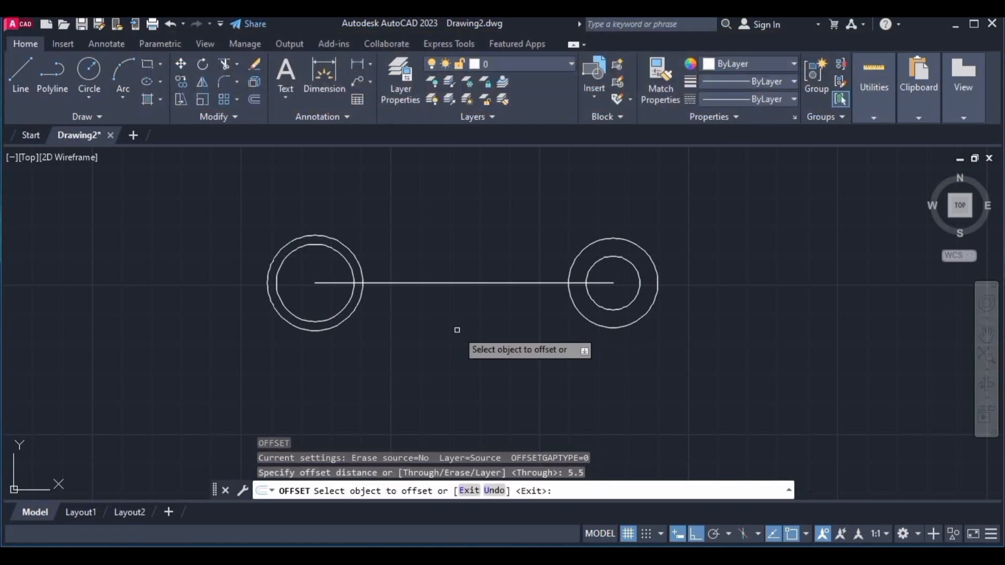
{"action": "left_click", "coordinate": [464, 283]}
{"action": "left_click", "coordinate": [470, 275]}
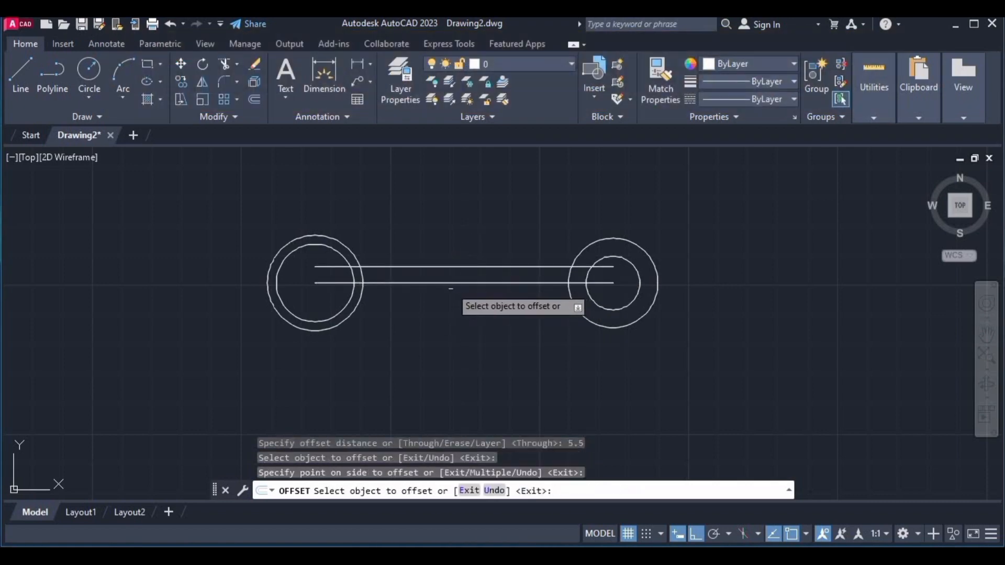
{"action": "left_click", "coordinate": [450, 284]}
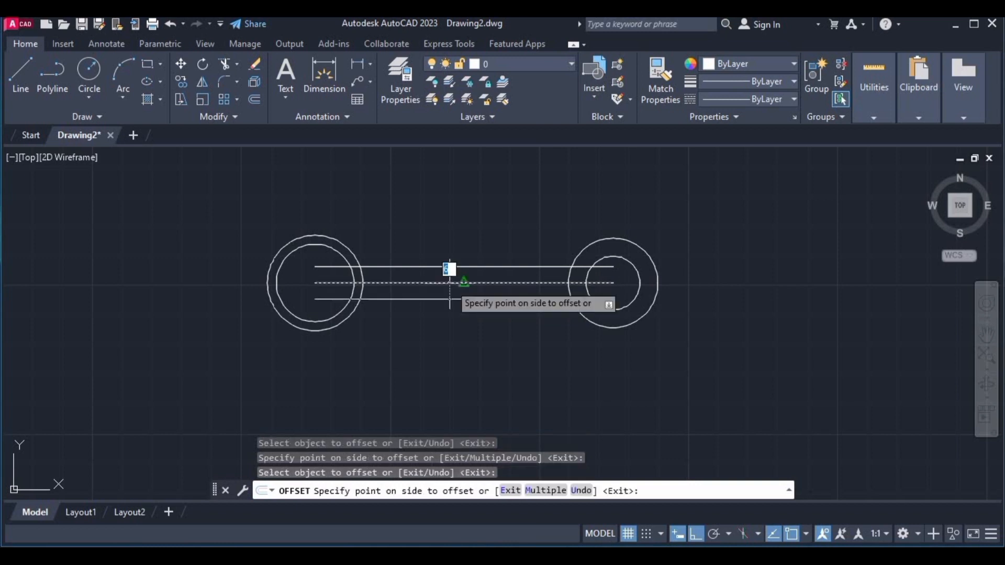
{"action": "left_click", "coordinate": [437, 335]}
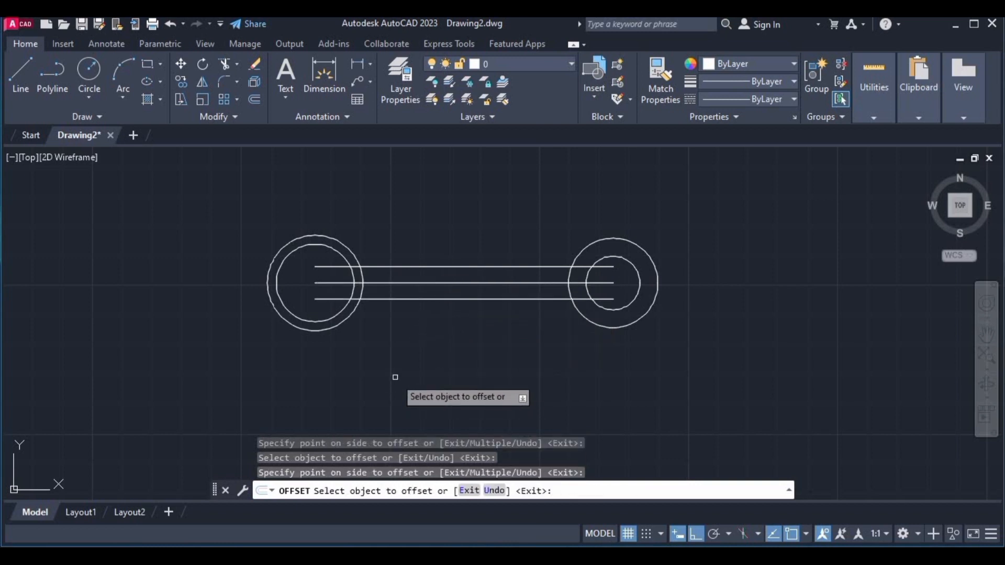
{"action": "key", "text": "Escape"}
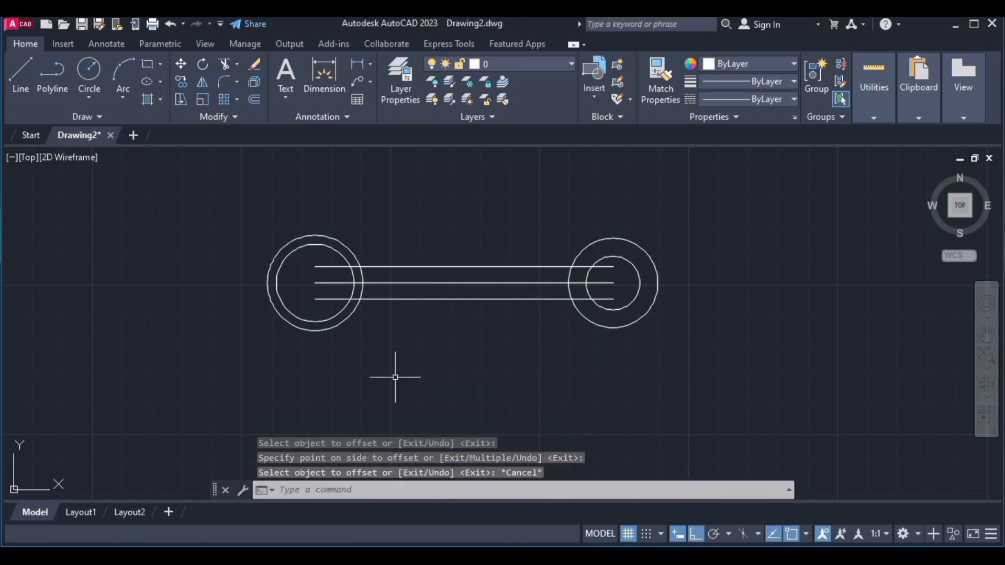
{"action": "left_click", "coordinate": [464, 283]}
{"action": "key", "text": "Delete"}
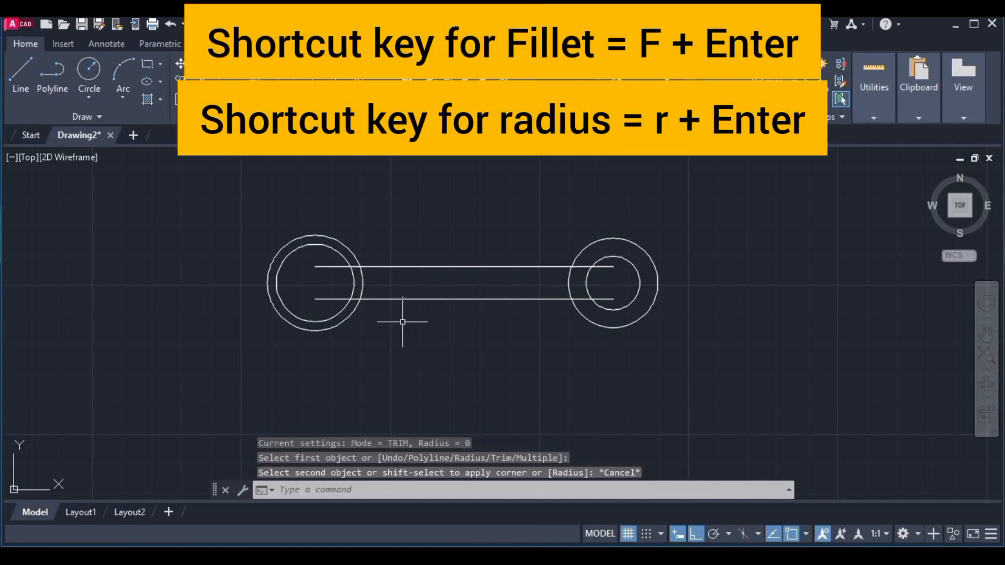
- Fillet the upper and lower lines to the left outer circle with a 47 mm radius
{"action": "type", "text": "f"}
{"action": "key", "text": "Return"}
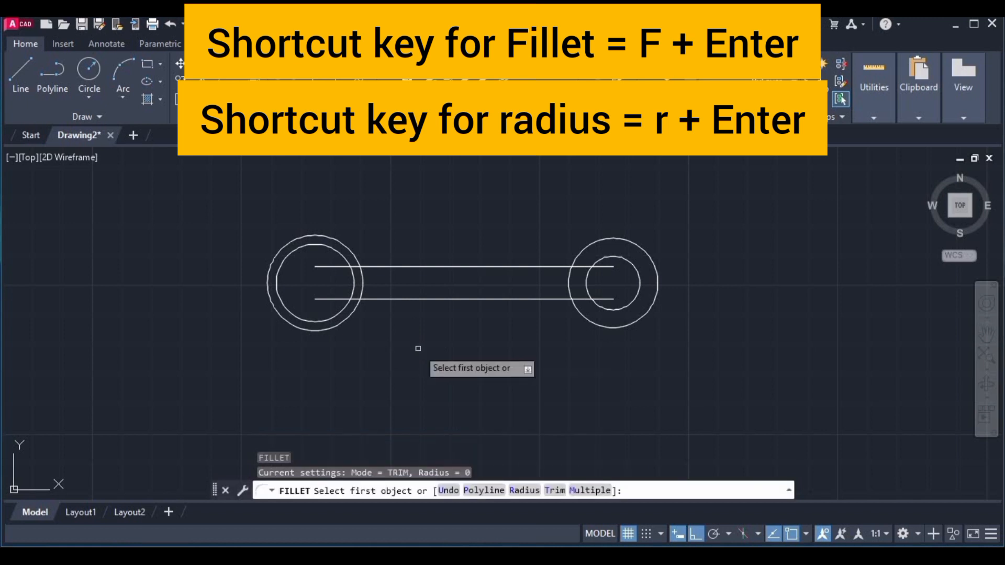
{"action": "key", "text": "Return"}
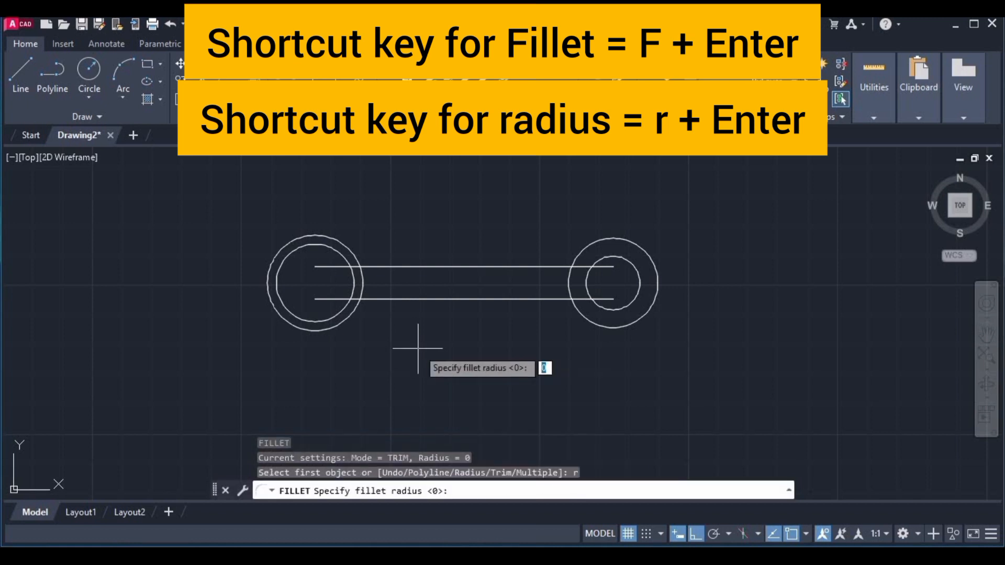
{"action": "type", "text": "47"}
{"action": "key", "text": "Return"}
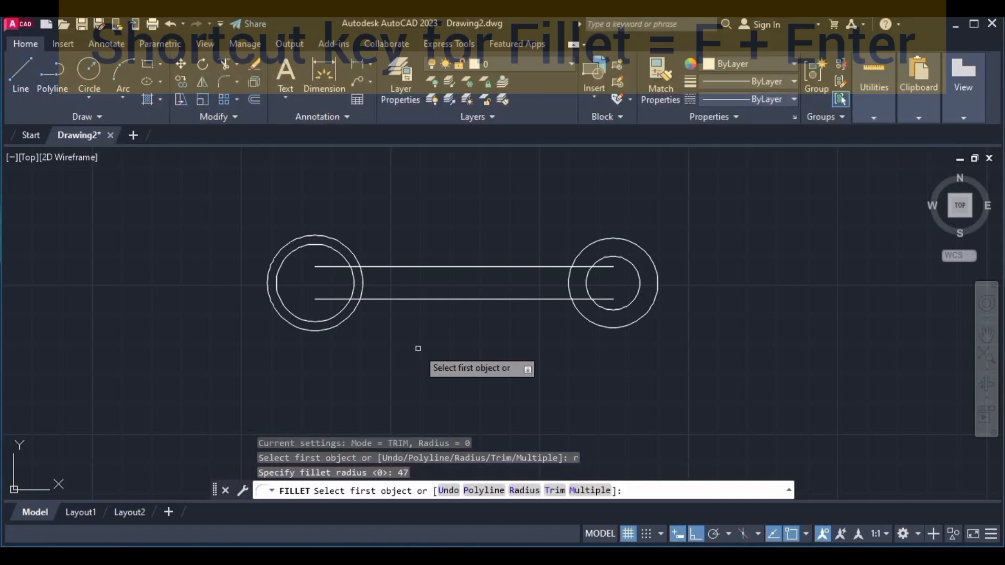
{"action": "left_click", "coordinate": [381, 267]}
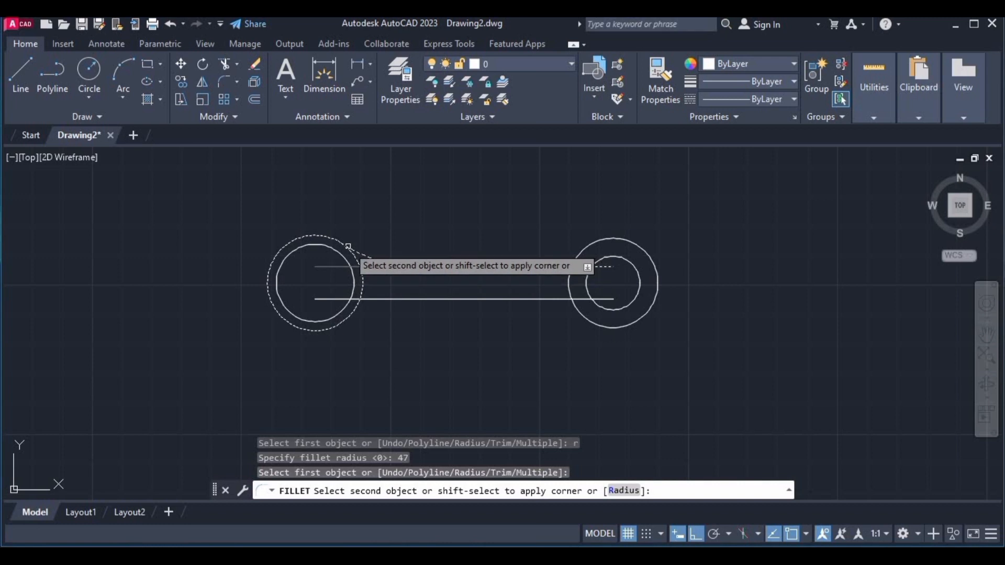
{"action": "left_click", "coordinate": [348, 246]}
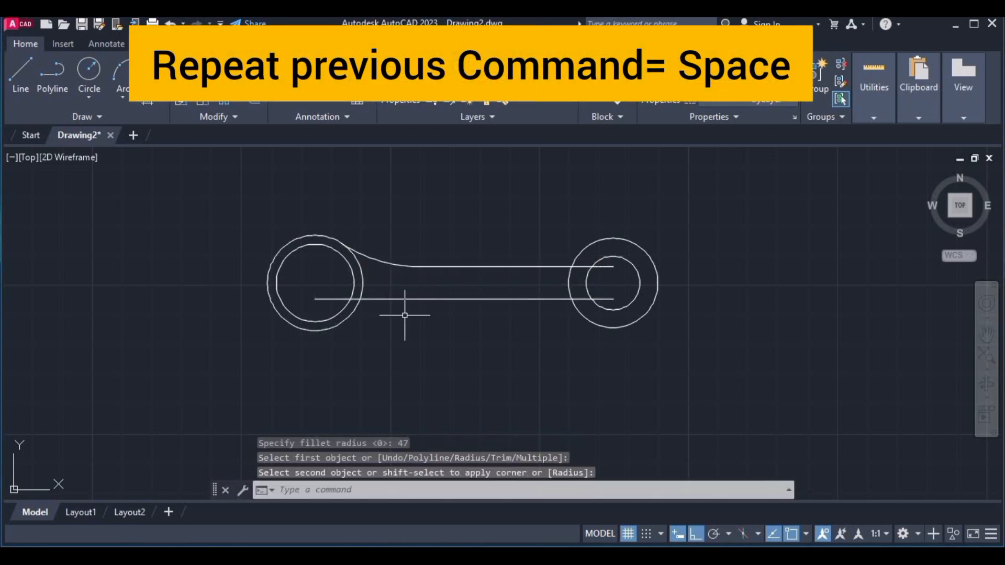
{"action": "key", "text": "space"}
{"action": "left_click", "coordinate": [395, 300]}
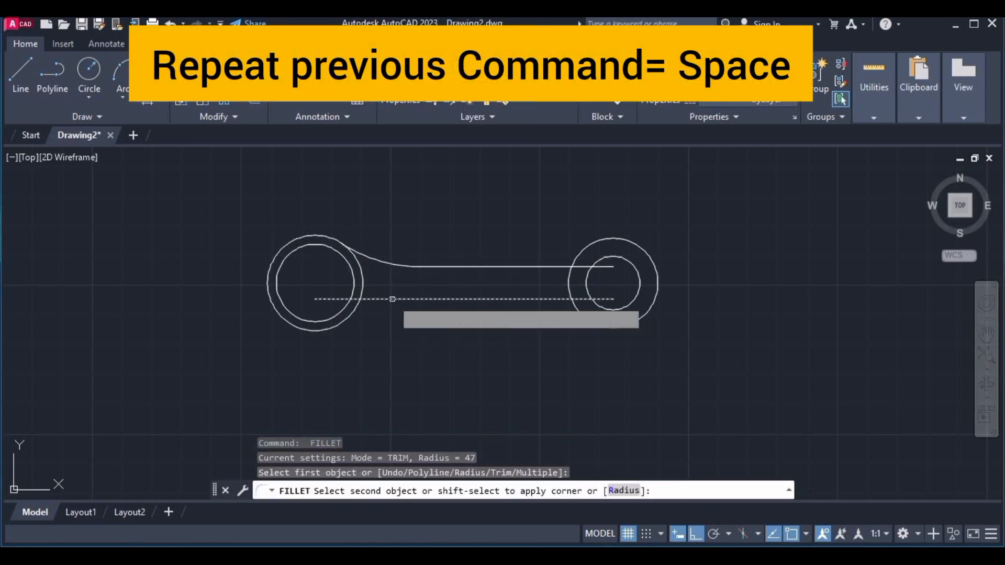
{"action": "left_click", "coordinate": [353, 311]}
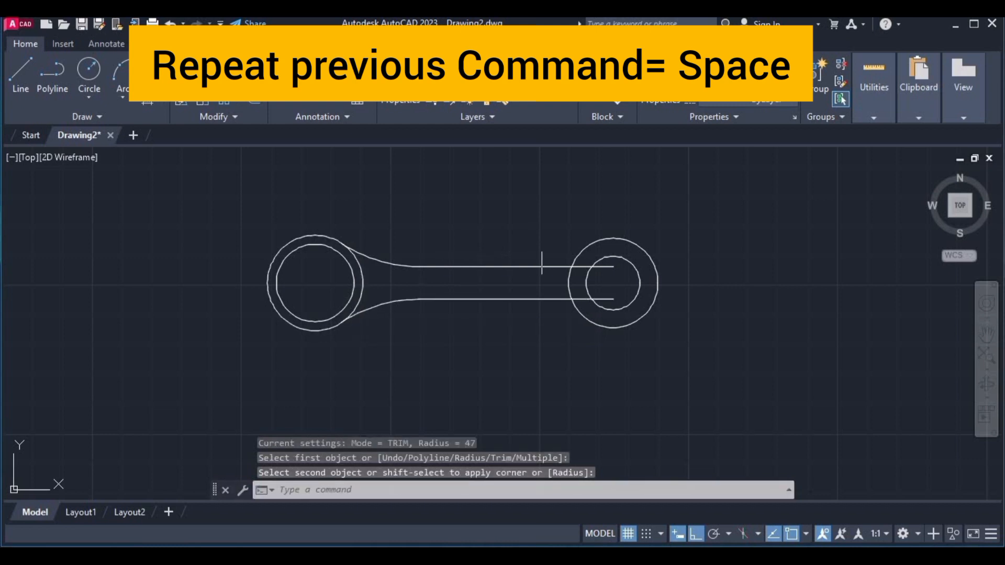
- Fillet the lower and upper lines to the right outer circle, keeping the 47 mm radius
{"action": "key", "text": "space"}
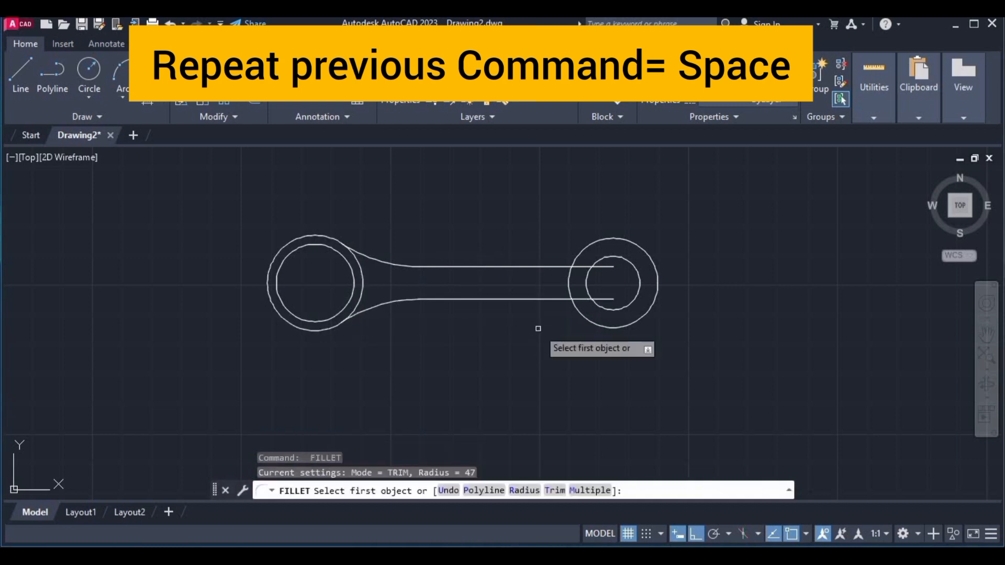
{"action": "left_click", "coordinate": [547, 300]}
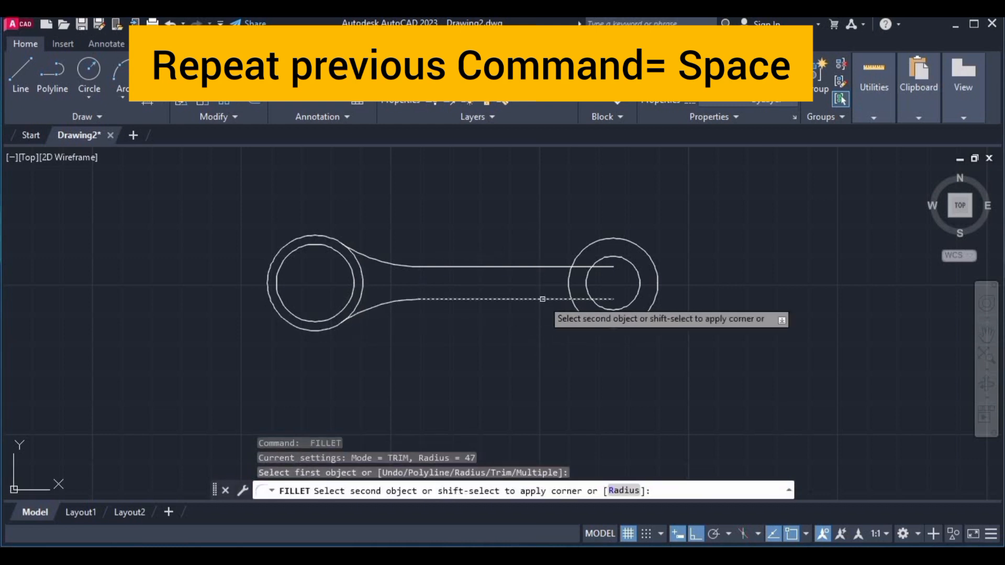
{"action": "left_click", "coordinate": [580, 312]}
{"action": "key", "text": "space"}
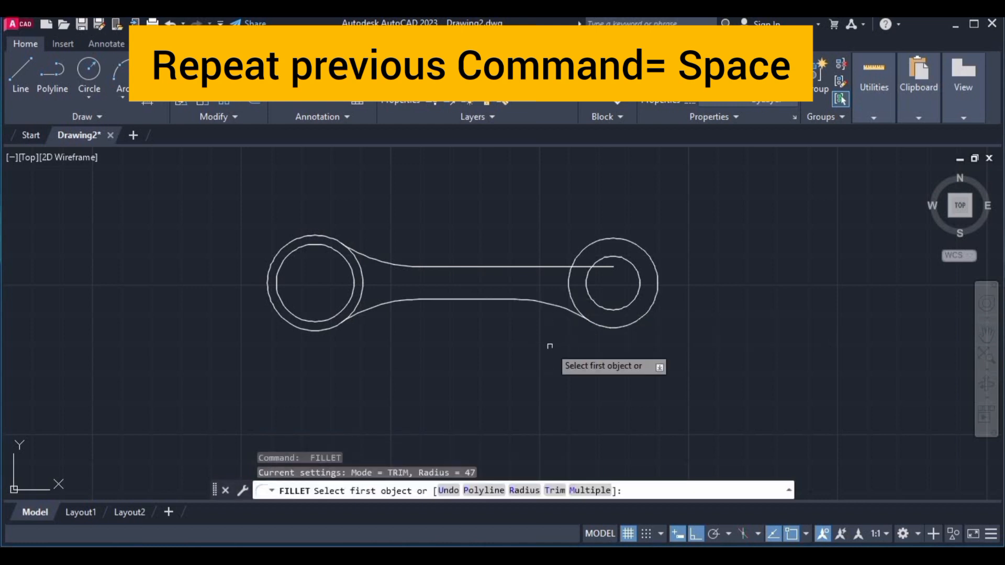
{"action": "left_click", "coordinate": [546, 266]}
{"action": "left_click", "coordinate": [585, 250]}
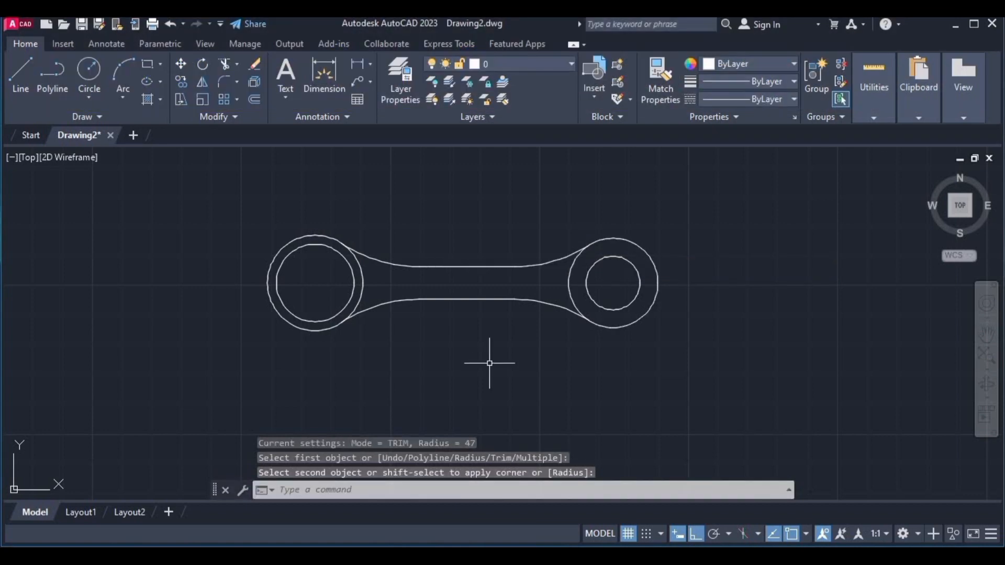
- Draw a separate horizontal line in the empty space below the connecting-rod profile
{"action": "type", "text": "l"}
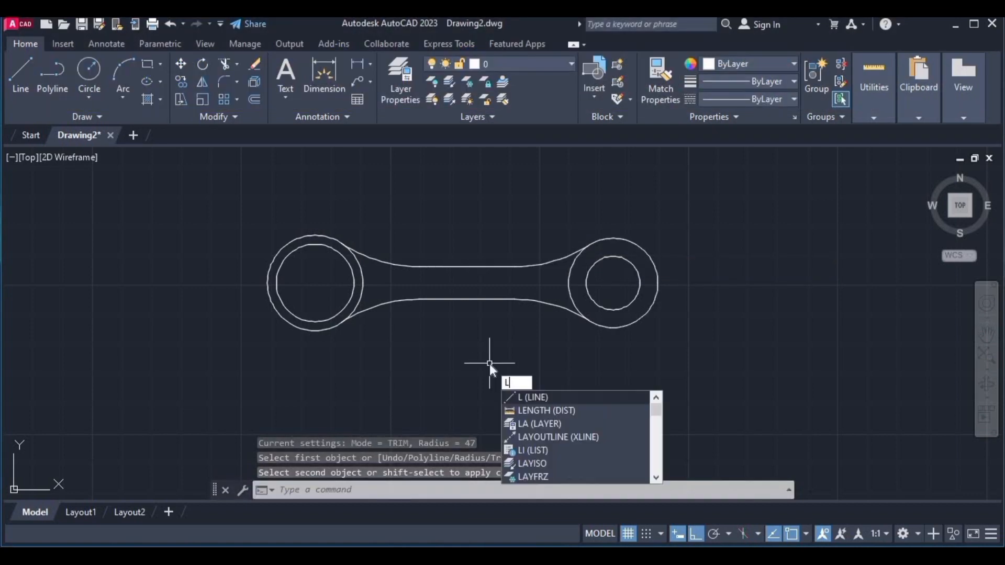
{"action": "key", "text": "Return"}
{"action": "left_click", "coordinate": [479, 401]}
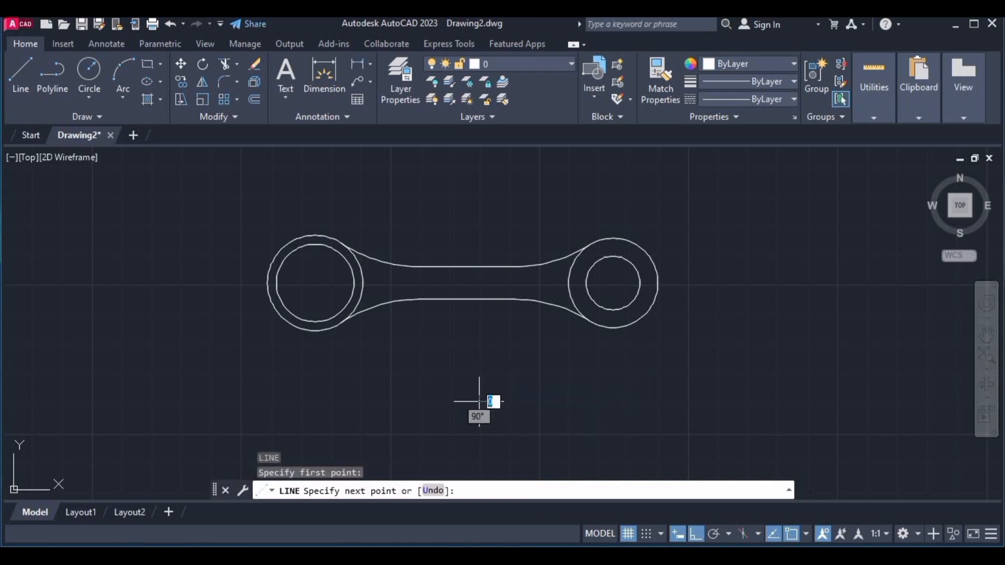
{"action": "left_click", "coordinate": [609, 403]}
{"action": "key", "text": "Escape"}
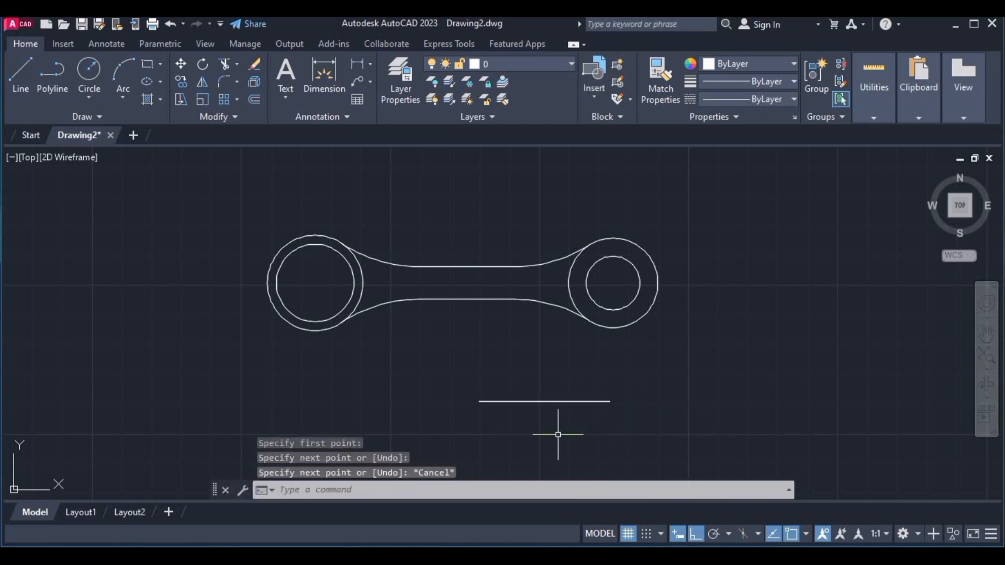
- Offset the separate horizontal line by 17 mm downwards
{"action": "key", "text": "Return"}
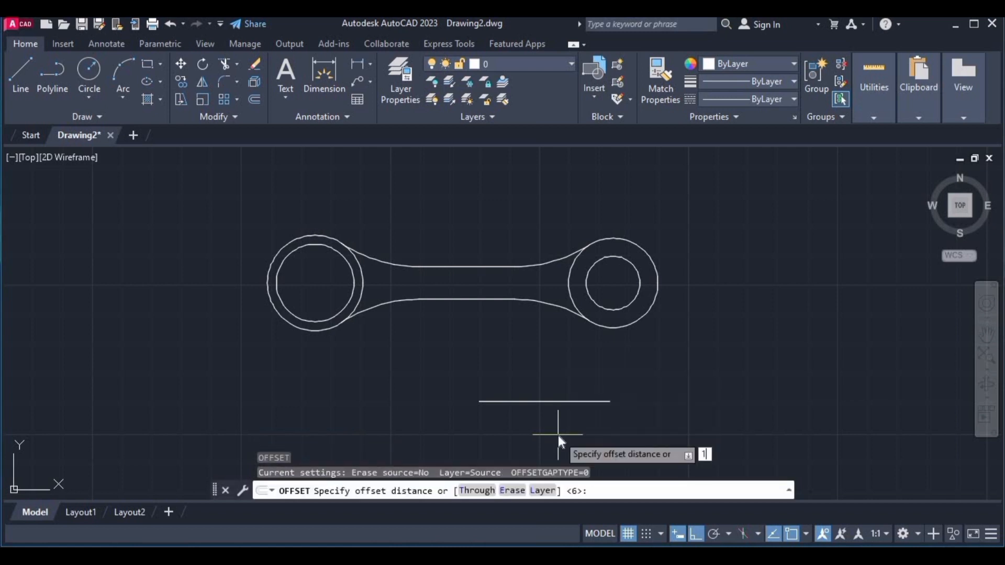
{"action": "type", "text": "17"}
{"action": "key", "text": "Return"}
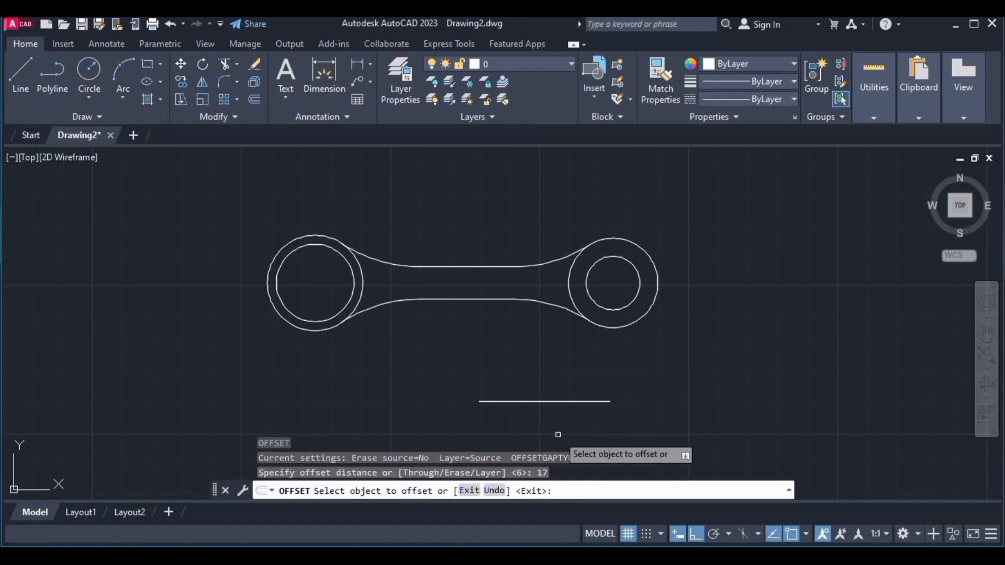
{"action": "left_click", "coordinate": [570, 402]}
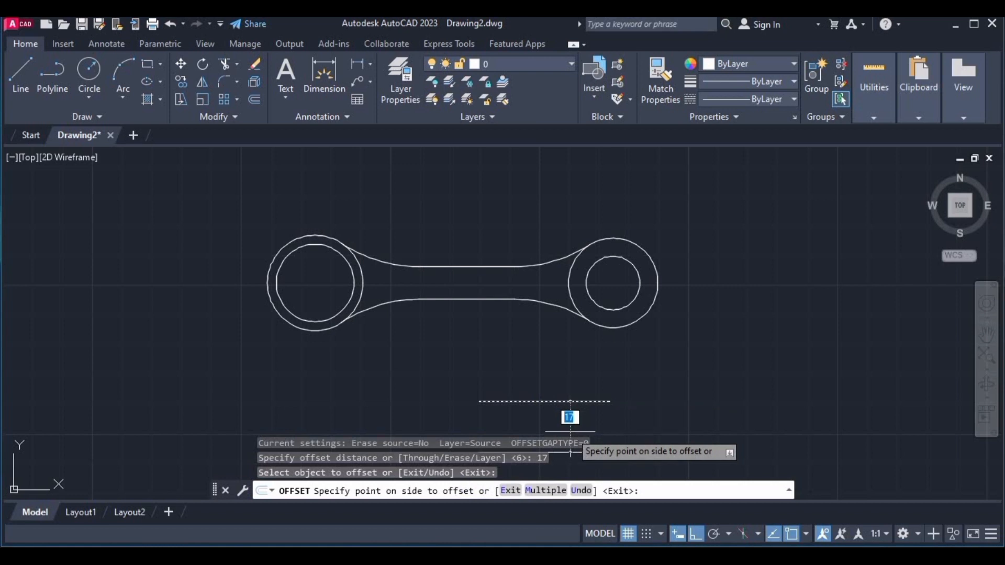
{"action": "left_click", "coordinate": [570, 432]}
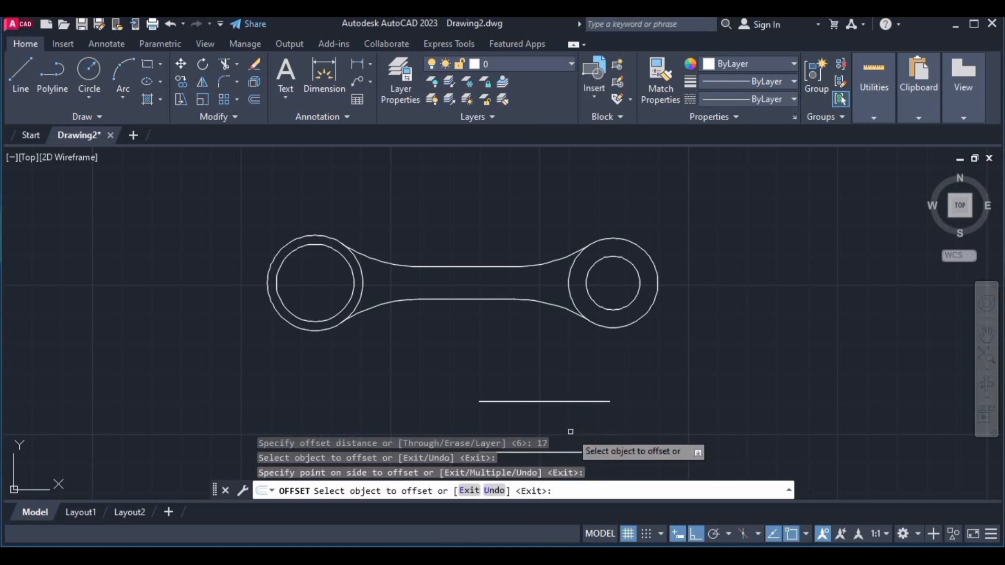
{"action": "key", "text": "Escape"}
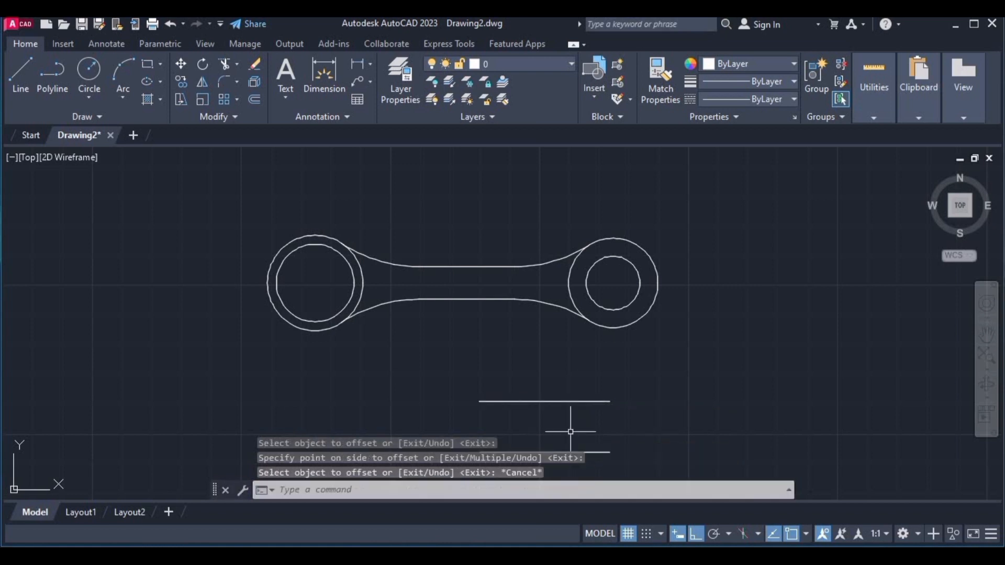
- Draw a vertical line joining the right ends of the two parallel lines below the part
{"action": "right_click", "coordinate": [810, 355]}
{"action": "left_click", "coordinate": [841, 189]}
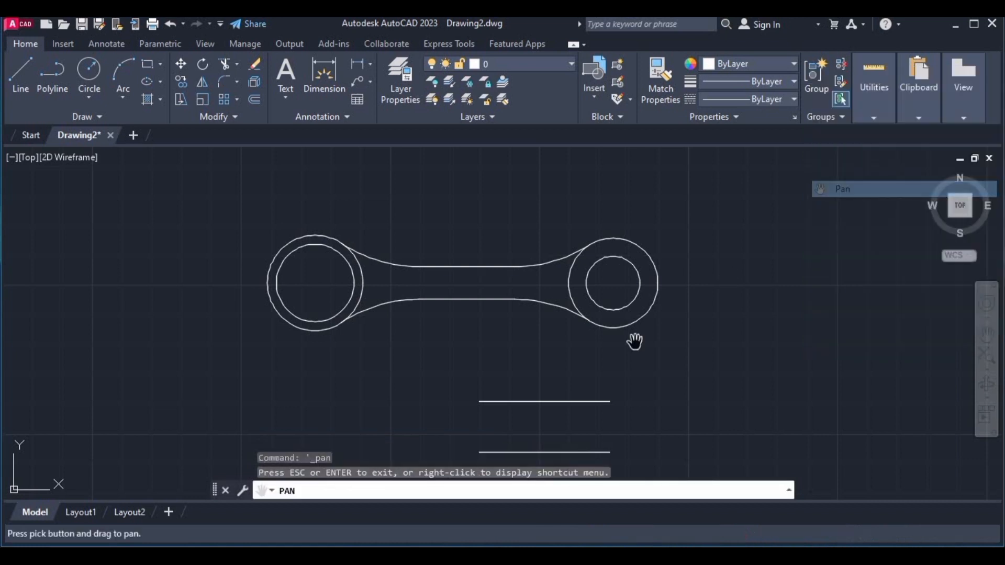
{"action": "left_click_drag", "start_coordinate": [635, 341], "coordinate": [600, 306]}
{"action": "key", "text": "Escape"}
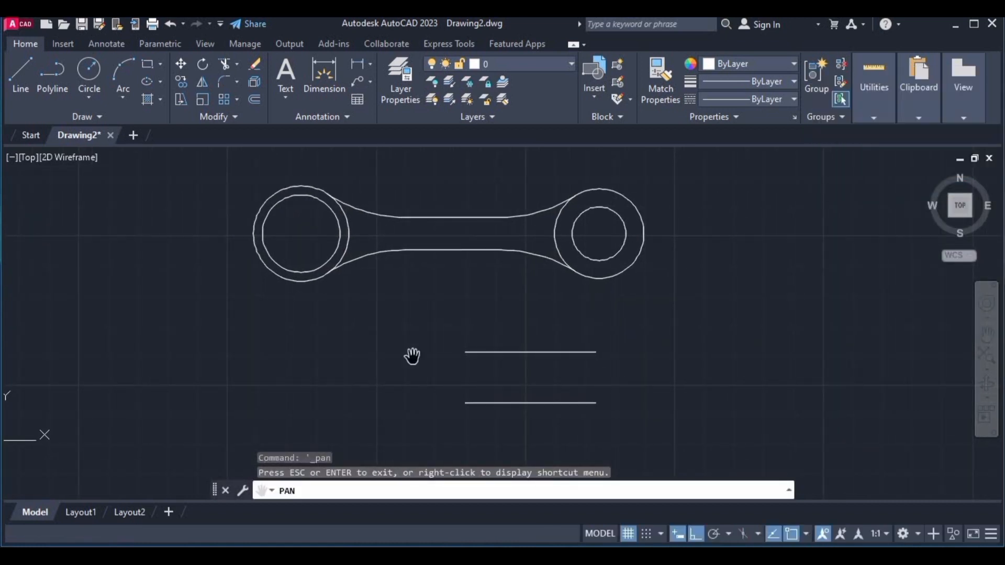
{"action": "type", "text": "l"}
{"action": "key", "text": "Return"}
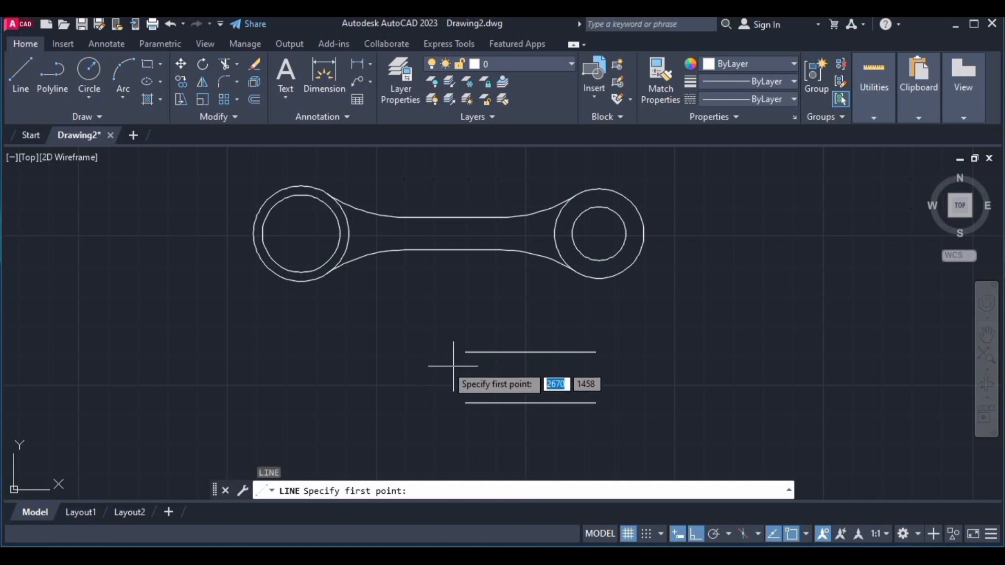
{"action": "left_click", "coordinate": [596, 353]}
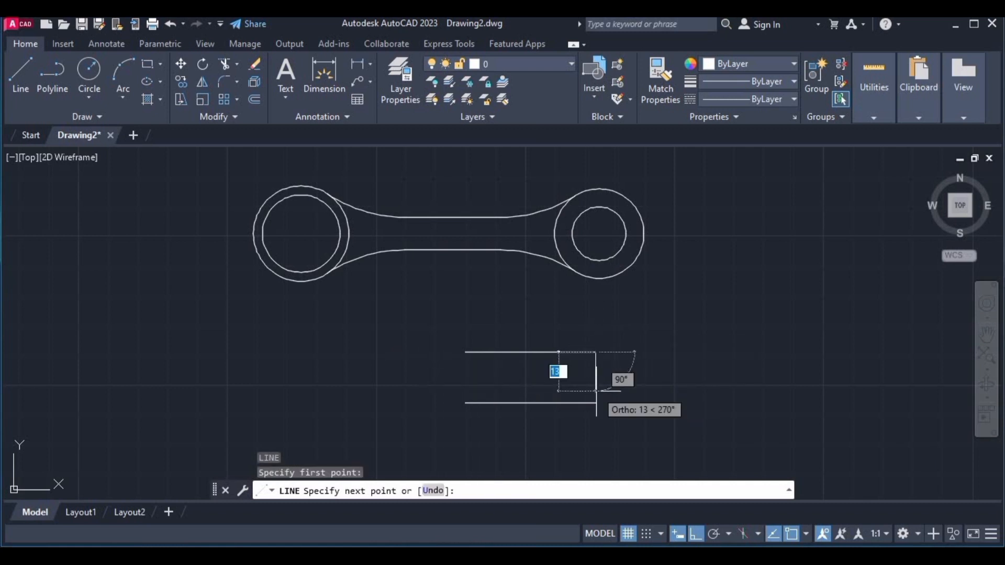
{"action": "left_click", "coordinate": [596, 403]}
{"action": "key", "text": "Escape"}
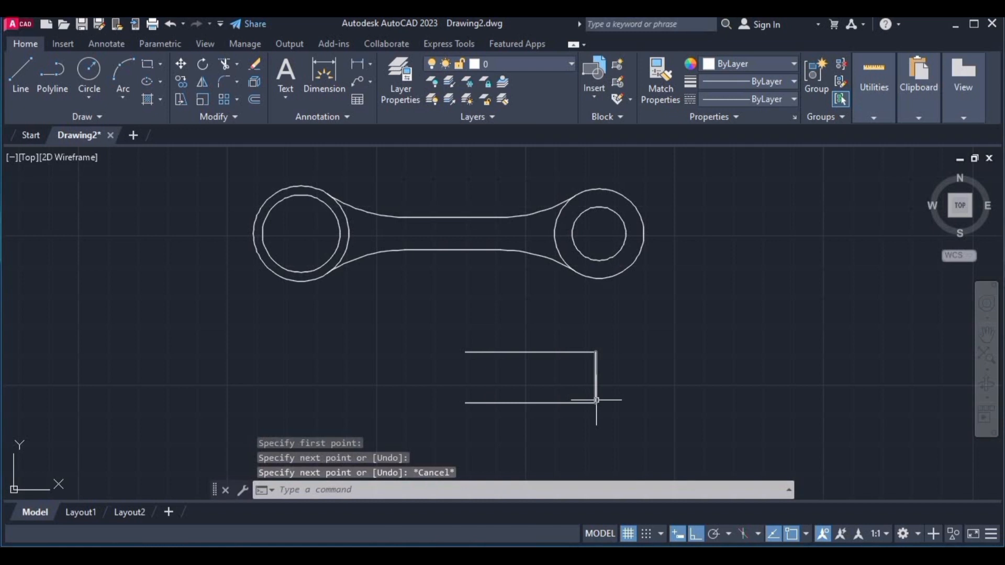
- With Ortho off, rotate the open three-line 17 mm profile by 17 degrees about the midpoint of its short closing line
{"action": "left_click", "coordinate": [697, 535]}
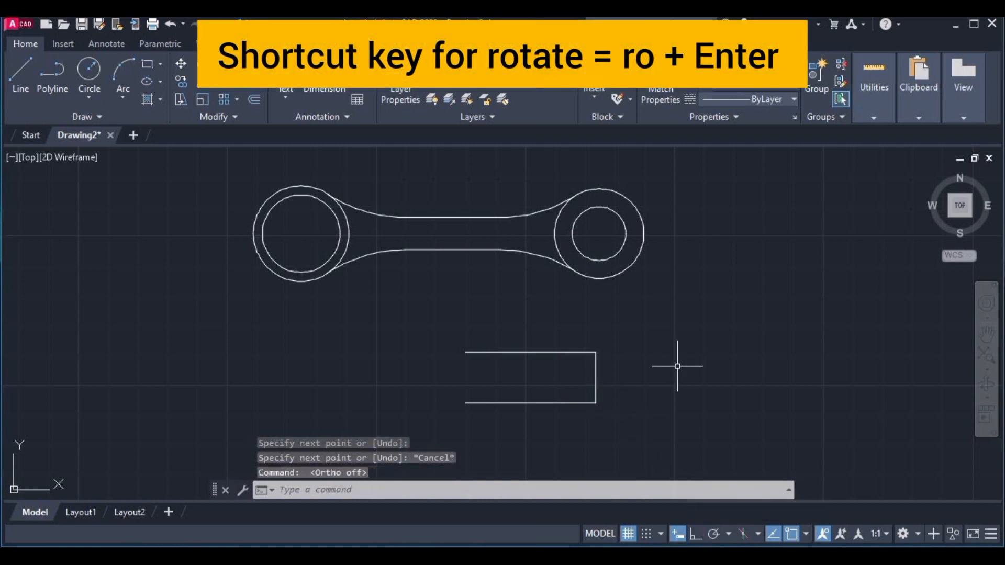
{"action": "type", "text": "ro"}
{"action": "key", "text": "Return"}
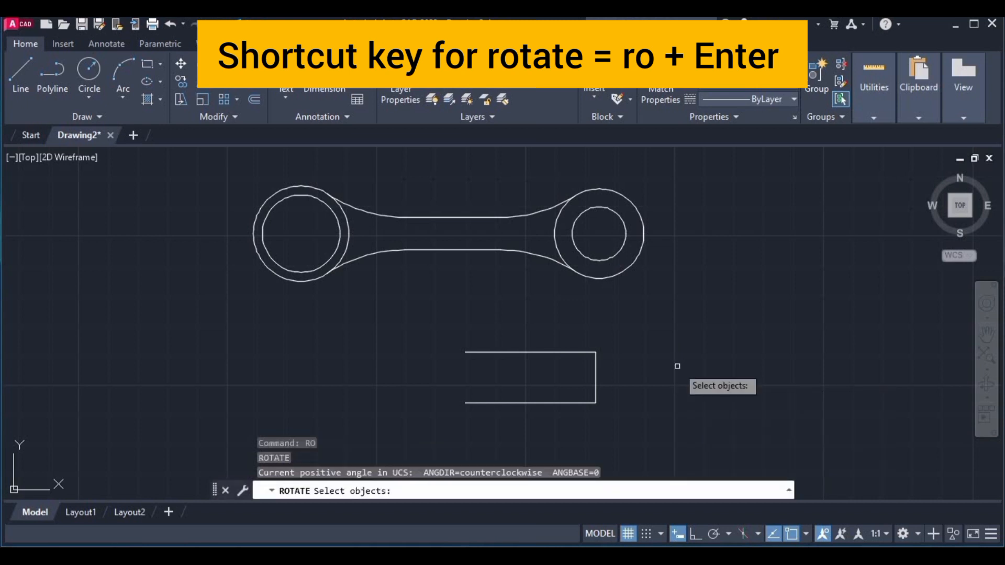
{"action": "left_click", "coordinate": [595, 341]}
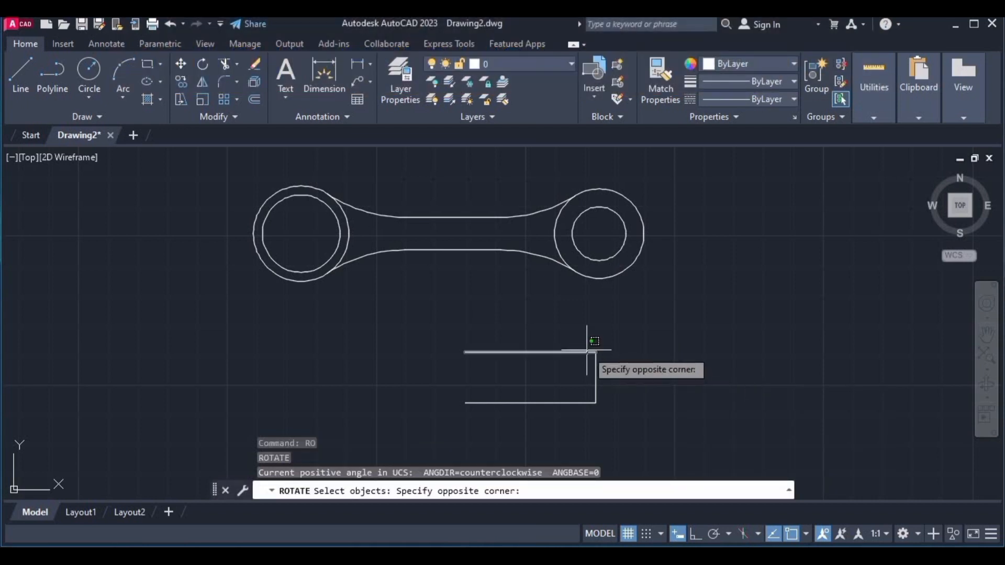
{"action": "left_click", "coordinate": [587, 354]}
{"action": "left_click", "coordinate": [596, 382]}
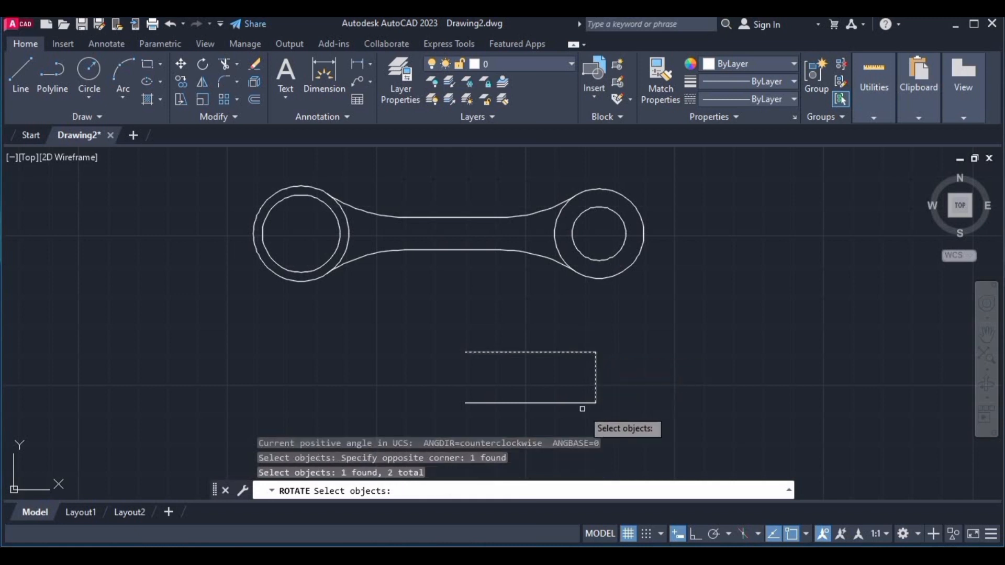
{"action": "left_click", "coordinate": [581, 403]}
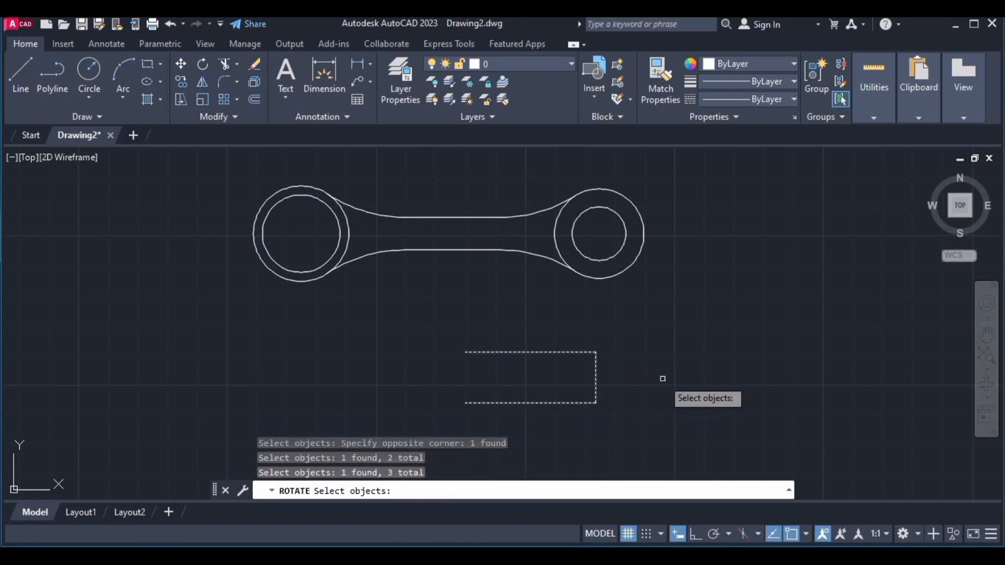
{"action": "key", "text": "Return"}
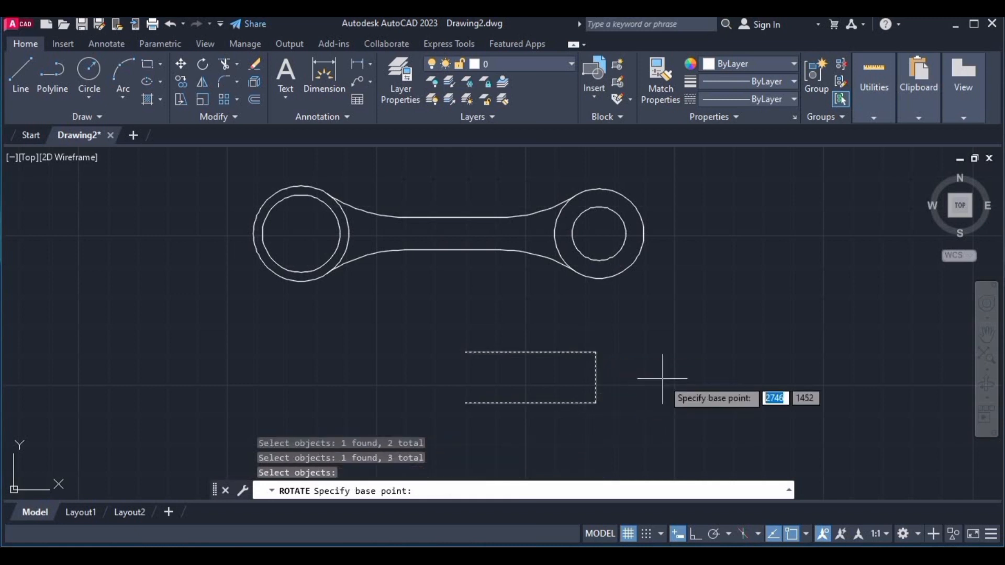
{"action": "left_click", "coordinate": [596, 376]}
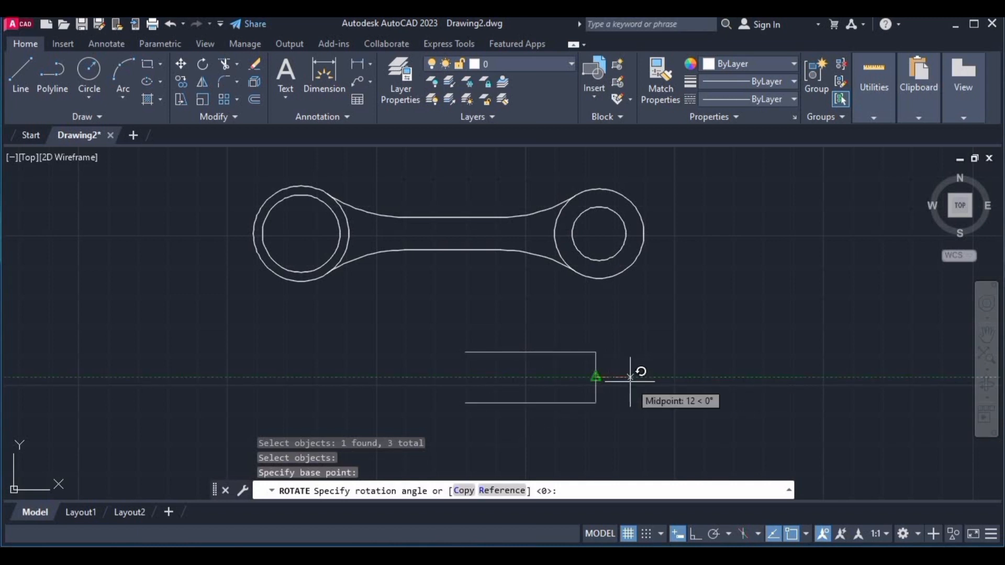
{"action": "type", "text": "17"}
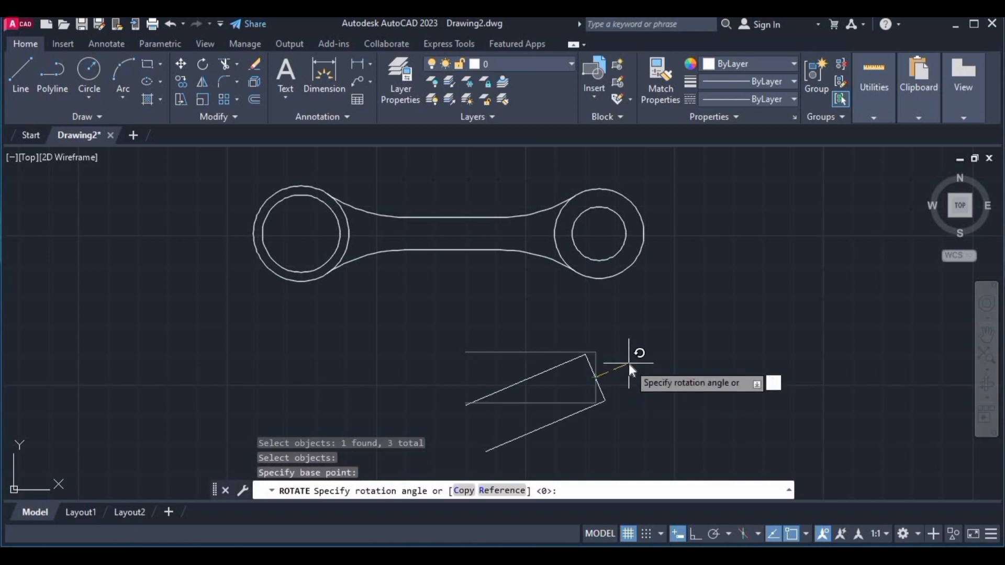
{"action": "key", "text": "Return"}
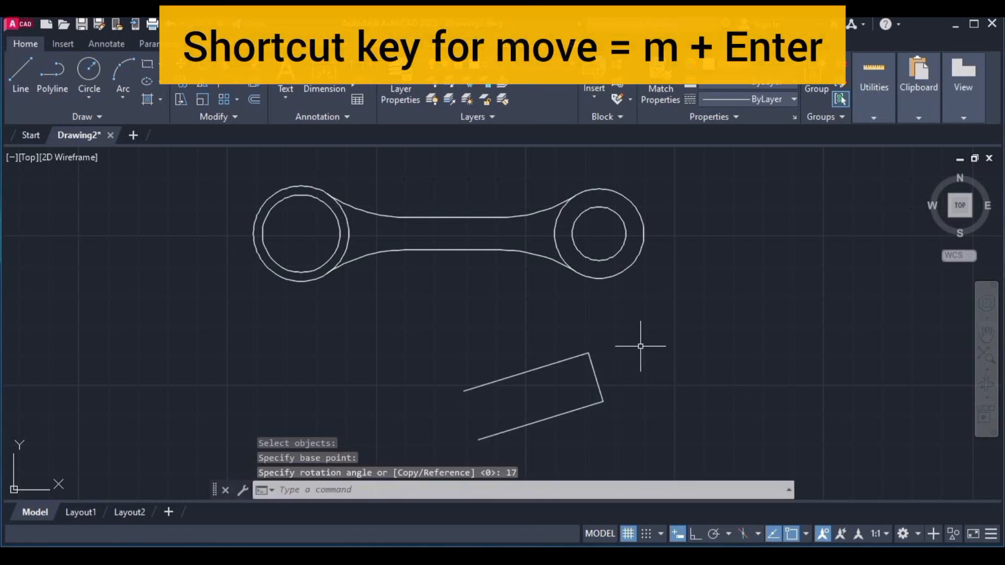
- Move the rotated 17 mm wide profile from the midpoint of its short line to the centre of the left circles
{"action": "type", "text": "m"}
{"action": "key", "text": "Return"}
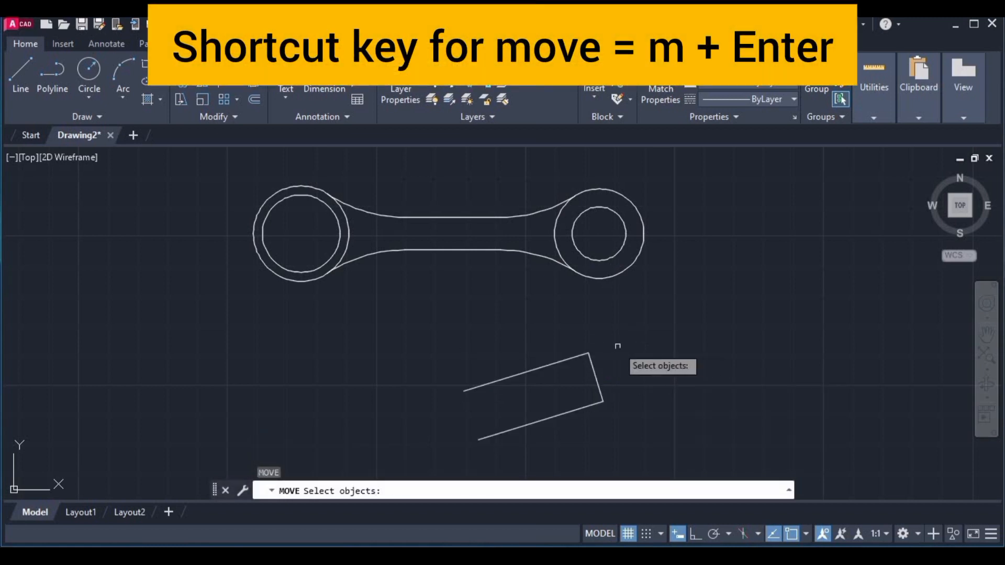
{"action": "left_click", "coordinate": [590, 369]}
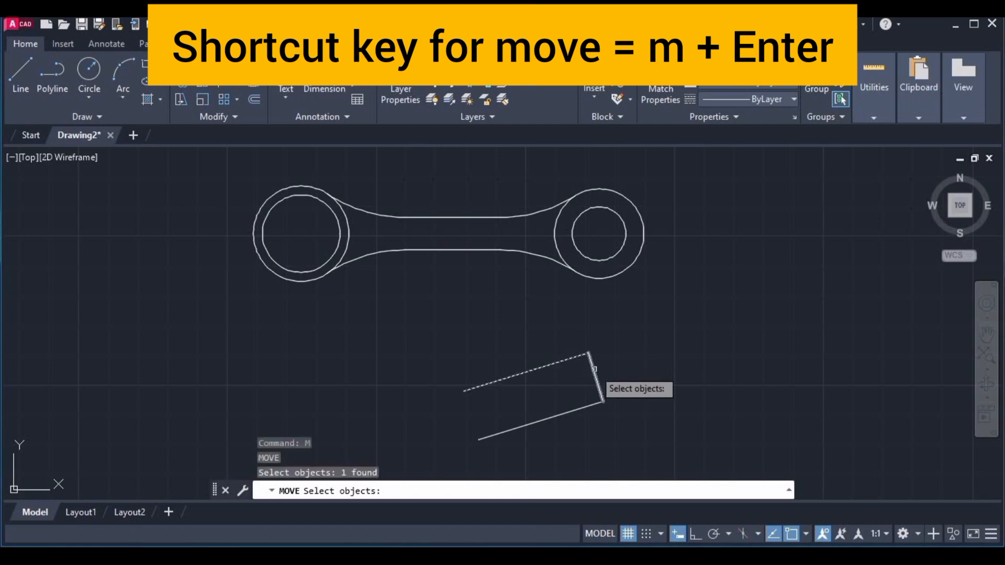
{"action": "left_click", "coordinate": [593, 370]}
{"action": "left_click", "coordinate": [584, 408]}
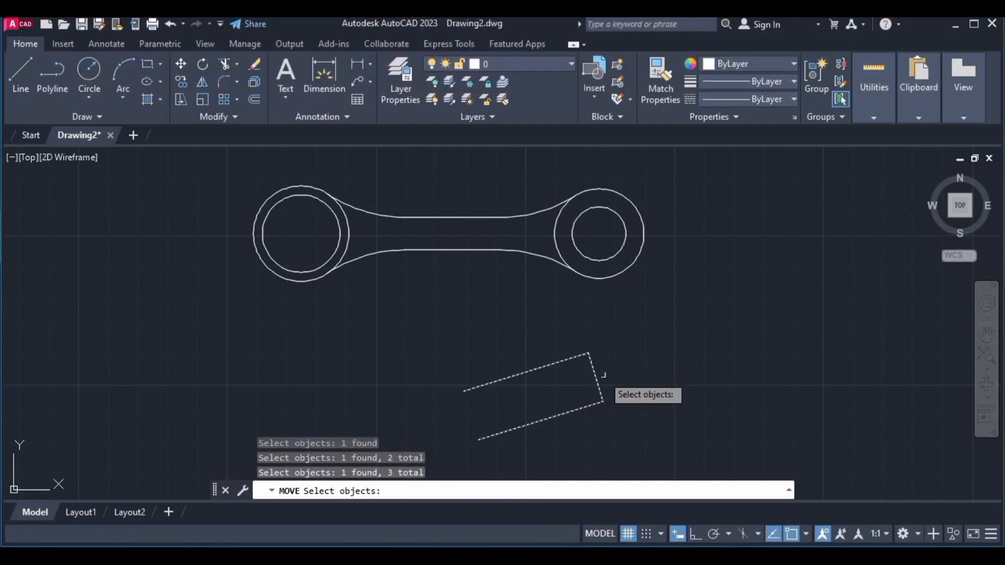
{"action": "key", "text": "Return"}
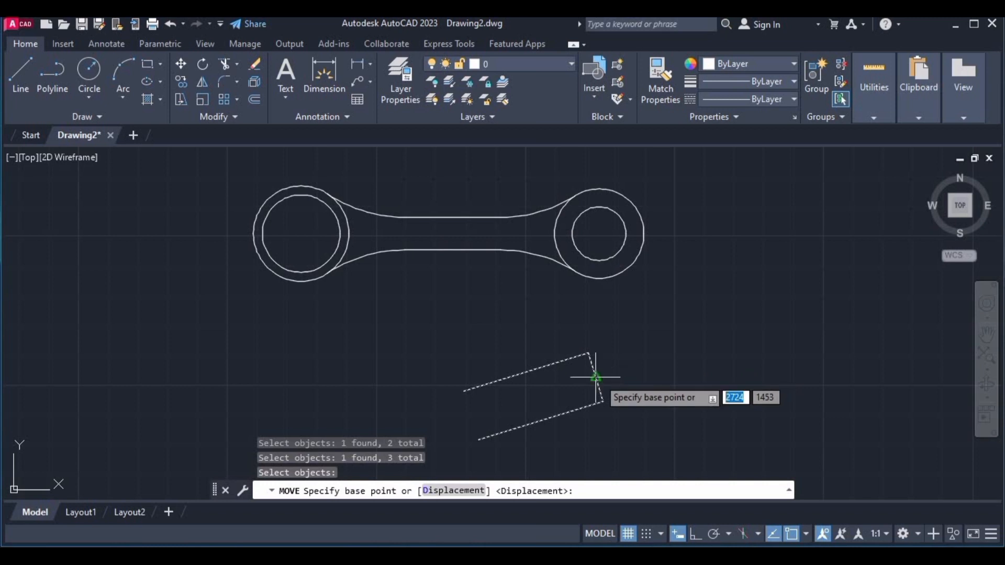
{"action": "left_click", "coordinate": [596, 375]}
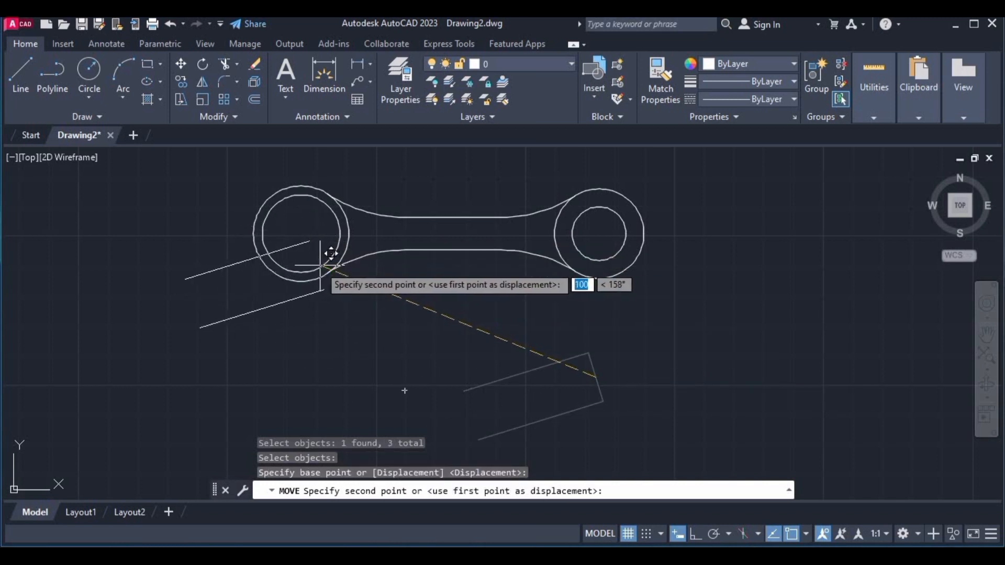
{"action": "left_click", "coordinate": [302, 233]}
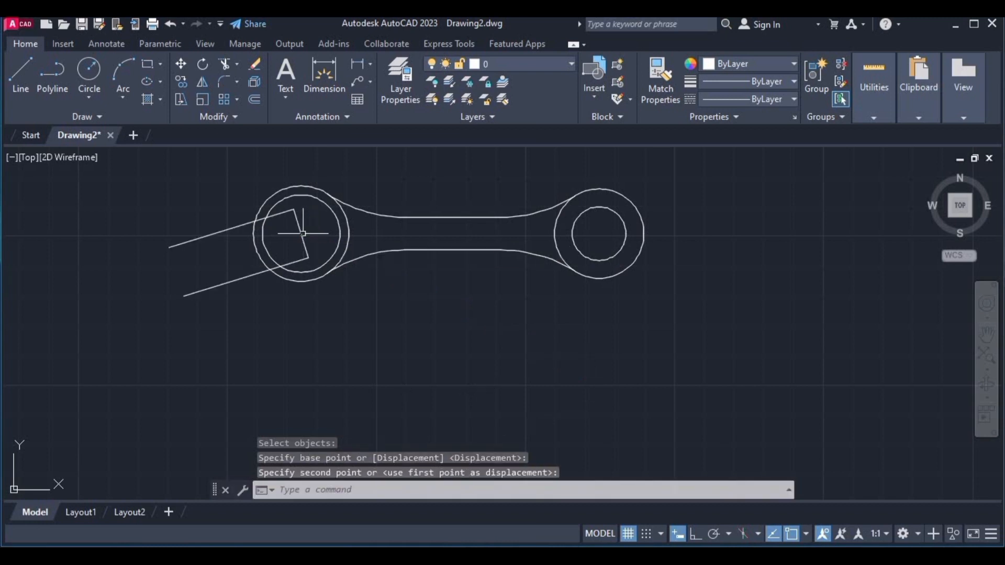
{"action": "key", "text": "Escape"}
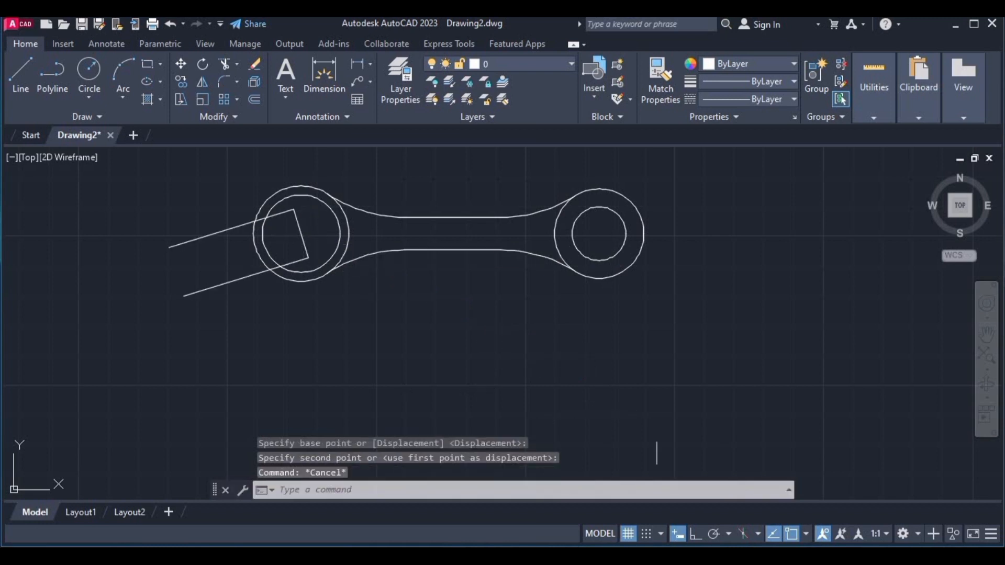
- With Ortho on, draw a new horizontal line in the empty space below the right half of the connecting rod
{"action": "left_click", "coordinate": [695, 533]}
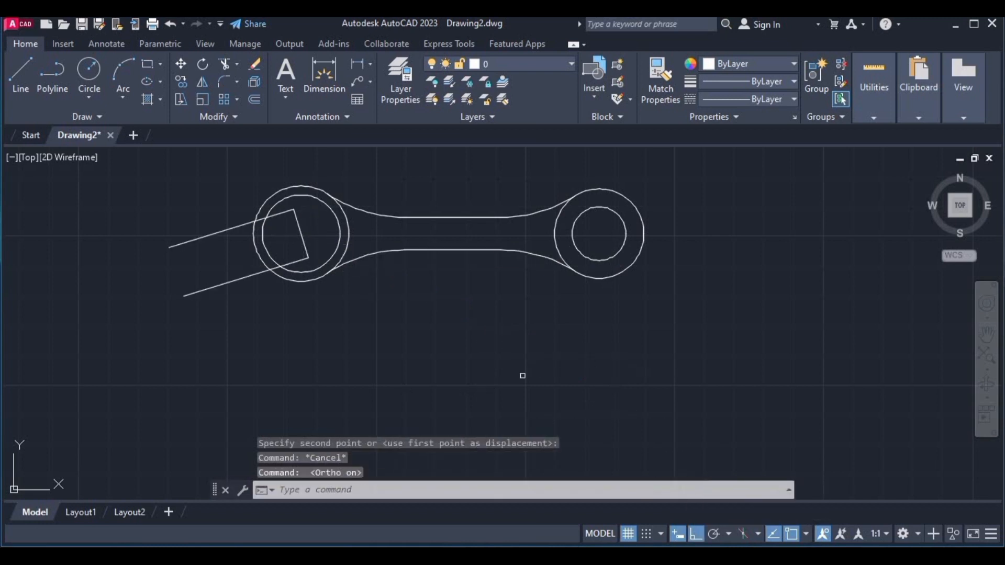
{"action": "type", "text": "l"}
{"action": "key", "text": "Return"}
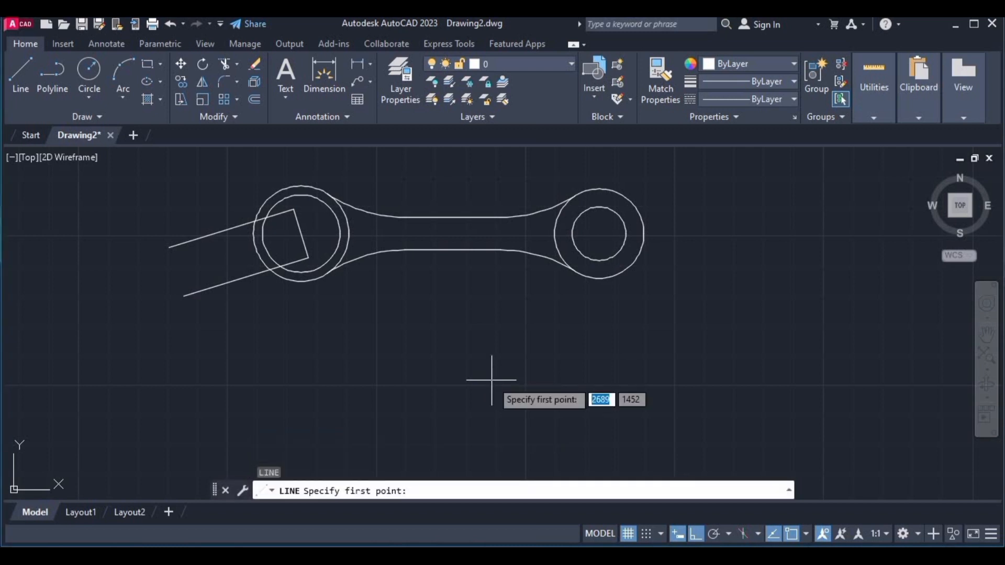
{"action": "left_click", "coordinate": [468, 368]}
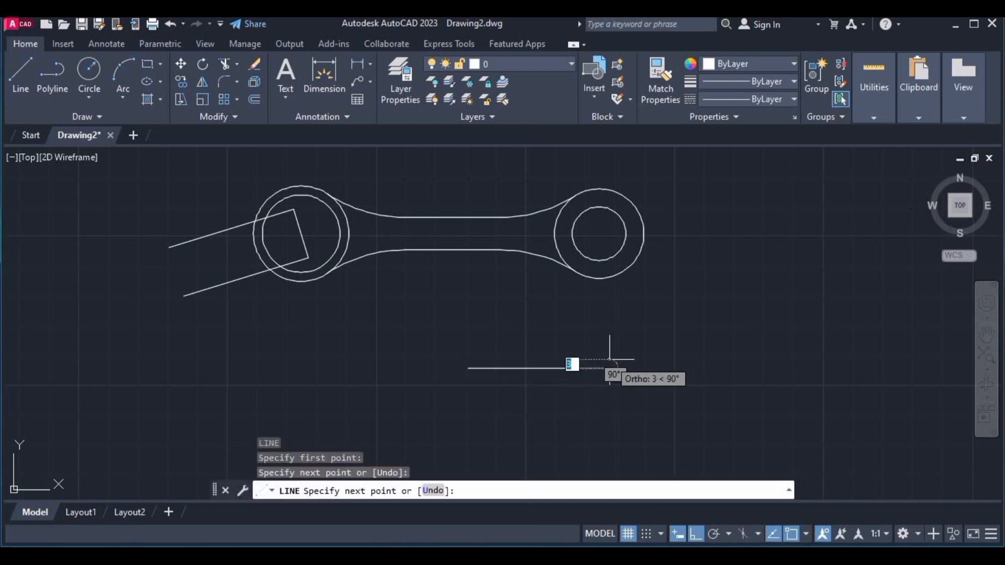
{"action": "key", "text": "Escape"}
- Offset the new horizontal line by 13 mm downwards
{"action": "type", "text": "o"}
{"action": "key", "text": "Return"}
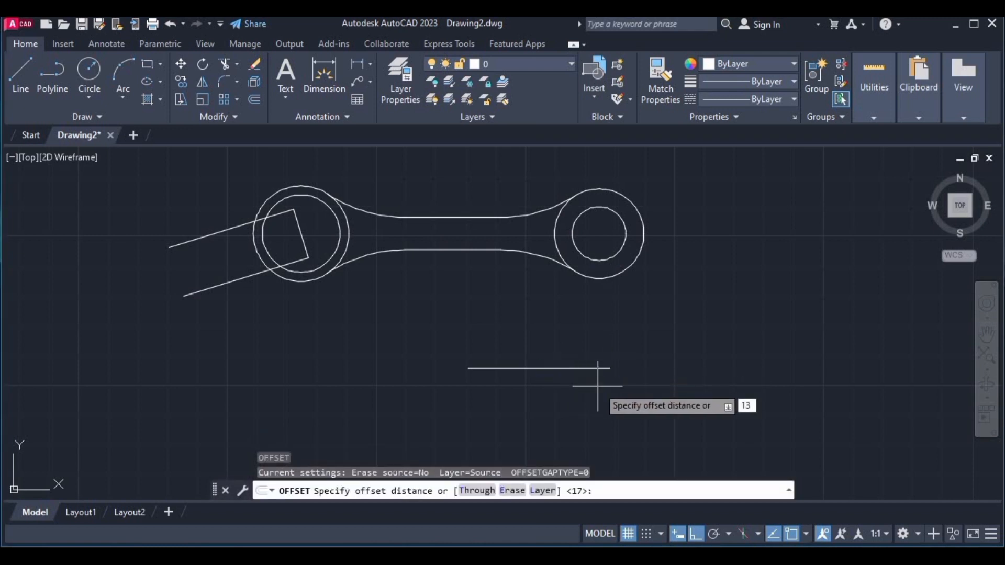
{"action": "type", "text": "13"}
{"action": "key", "text": "Return"}
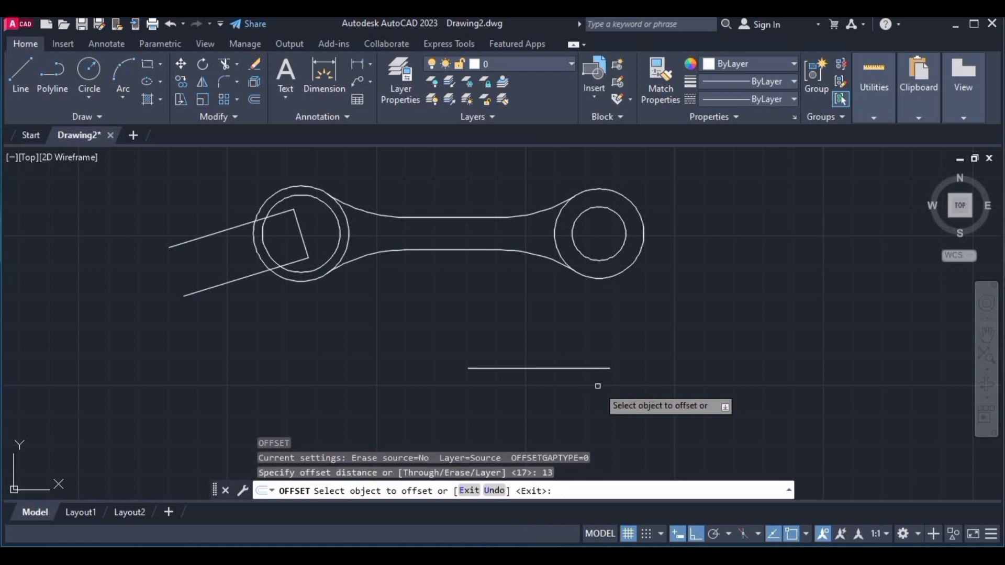
{"action": "left_click", "coordinate": [576, 368]}
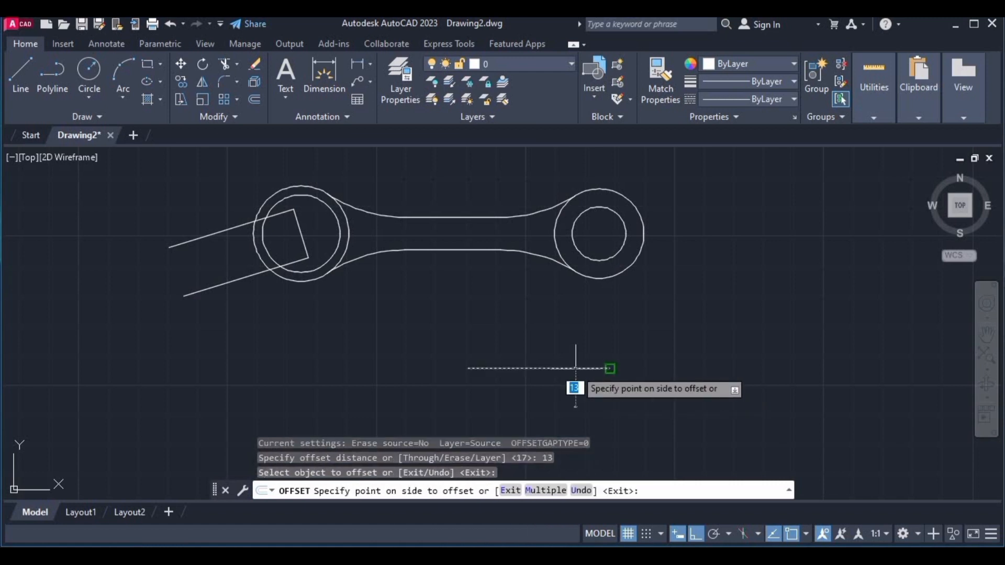
{"action": "left_click", "coordinate": [569, 398]}
{"action": "key", "text": "Escape"}
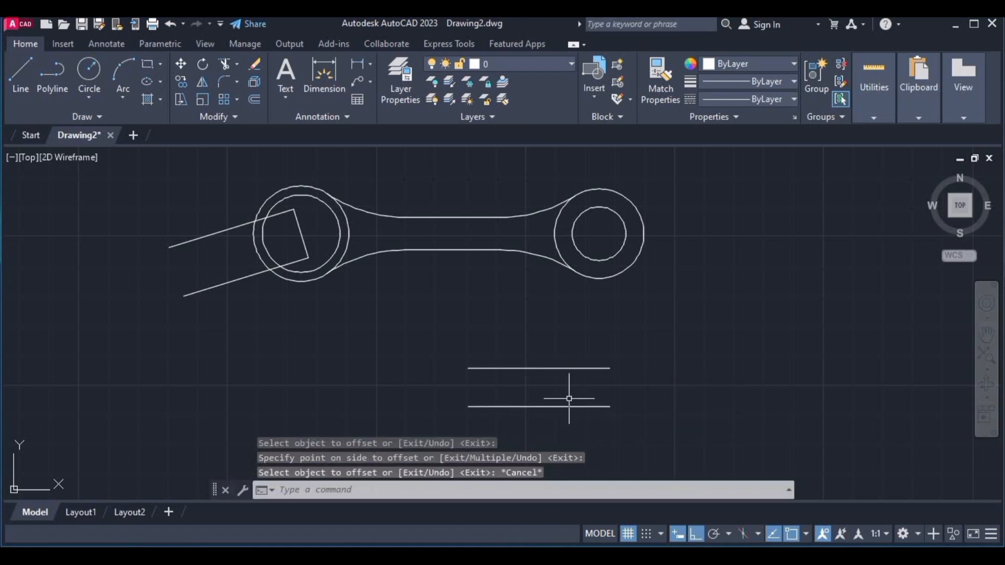
- Draw a vertical line joining the left ends of the two parallel lines spaced 13 mm apart
{"action": "type", "text": "l"}
{"action": "key", "text": "Return"}
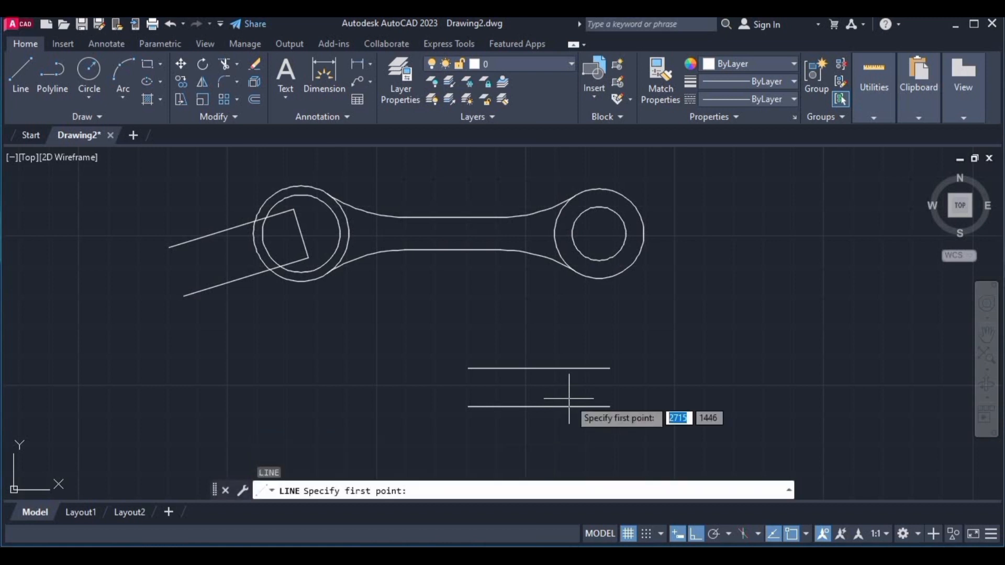
{"action": "left_click", "coordinate": [468, 368]}
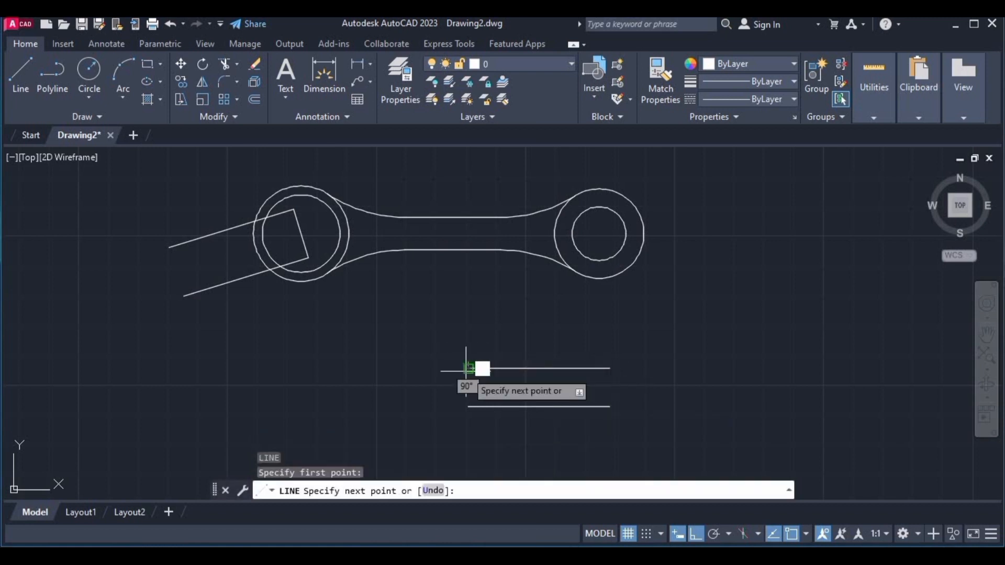
{"action": "left_click", "coordinate": [469, 406]}
{"action": "key", "text": "Escape"}
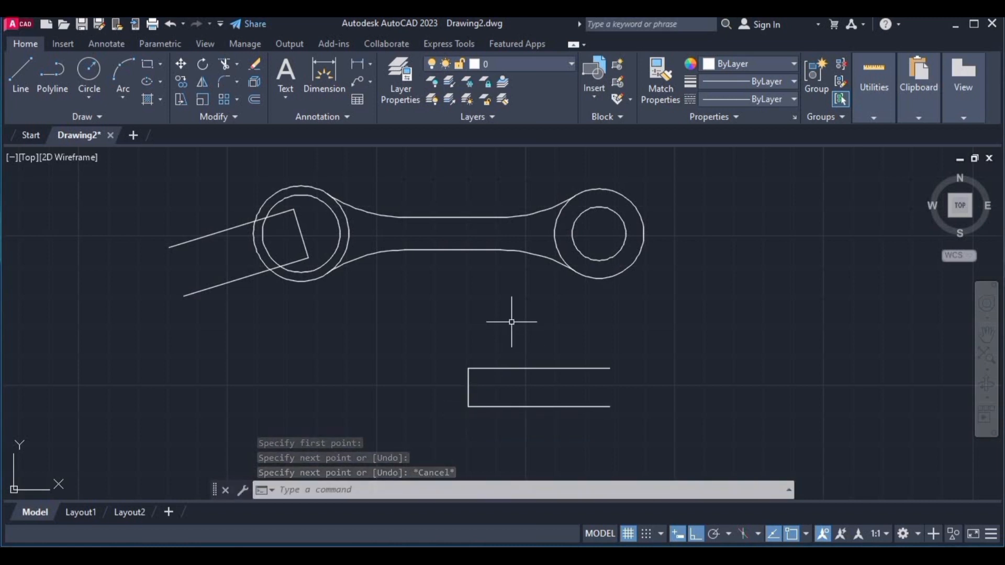
- With Ortho off, rotate the open 13 mm wide profile by 17 degrees about the midpoint of its short left line
{"action": "type", "text": "RO"}
{"action": "key", "text": "Return"}
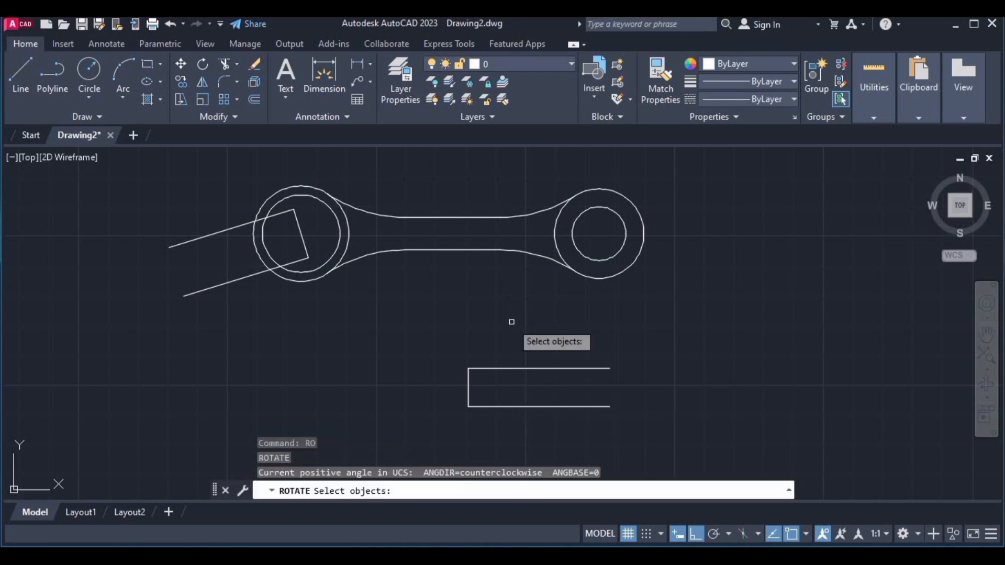
{"action": "left_click", "coordinate": [500, 369]}
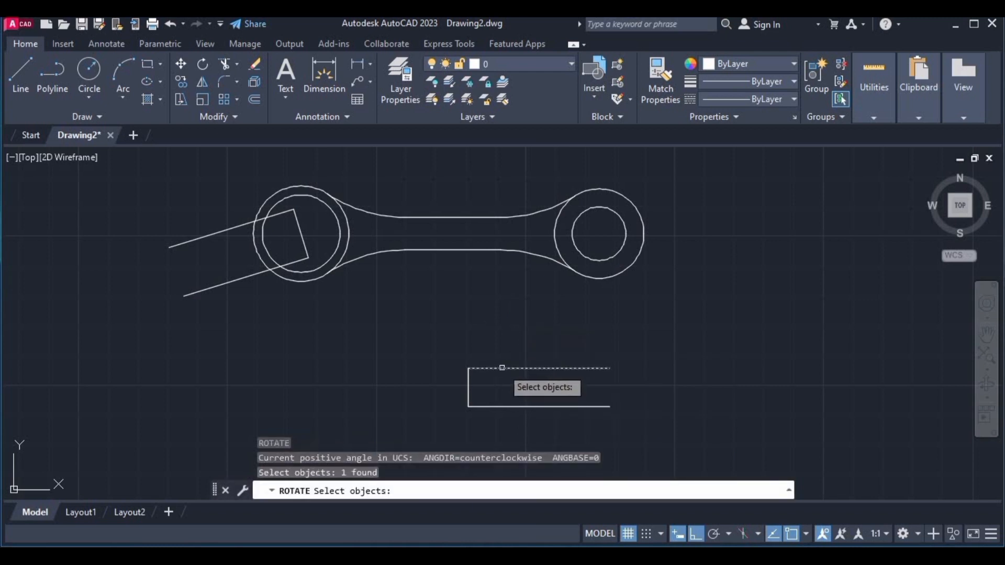
{"action": "left_click", "coordinate": [471, 393]}
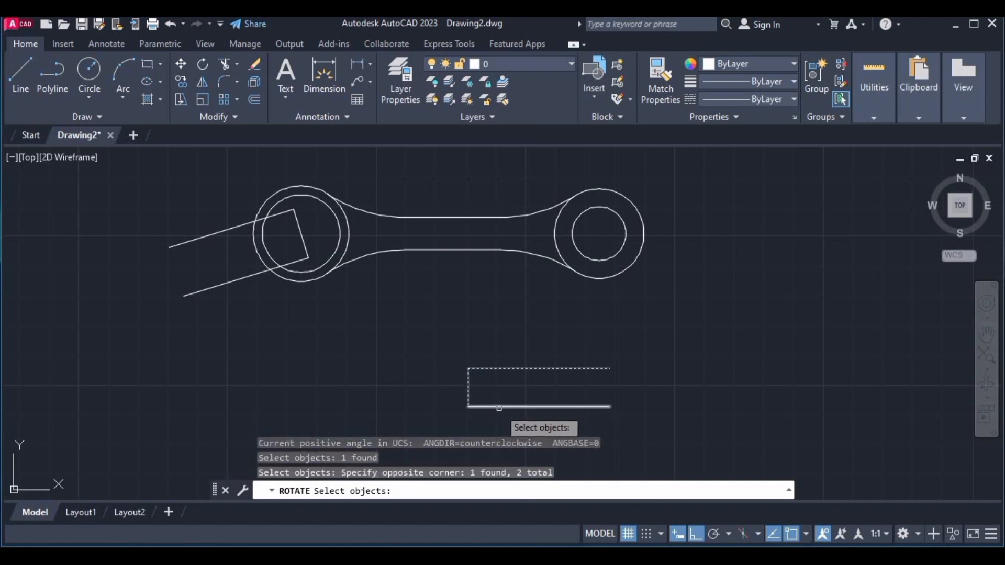
{"action": "left_click", "coordinate": [499, 406]}
{"action": "key", "text": "Return"}
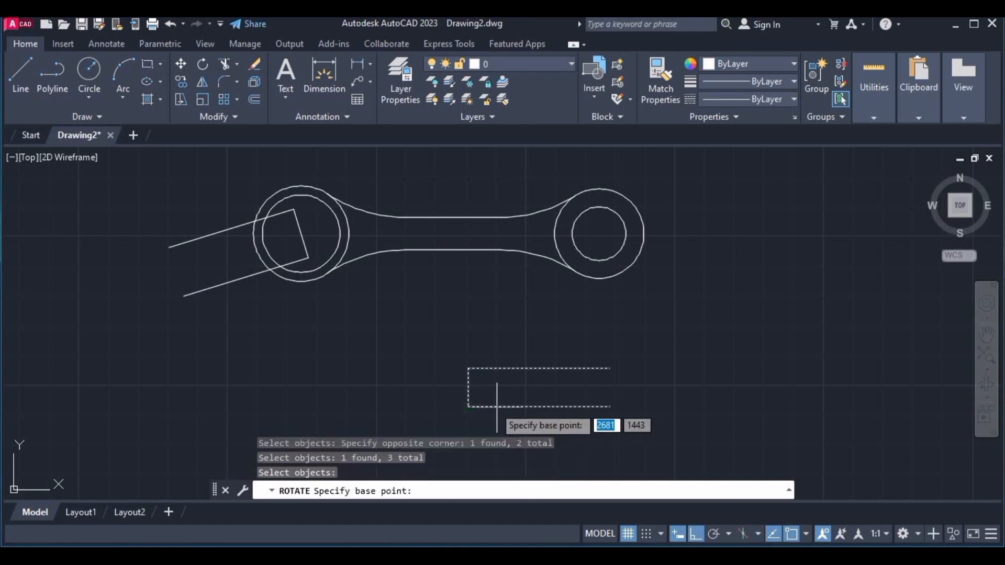
{"action": "left_click", "coordinate": [469, 389]}
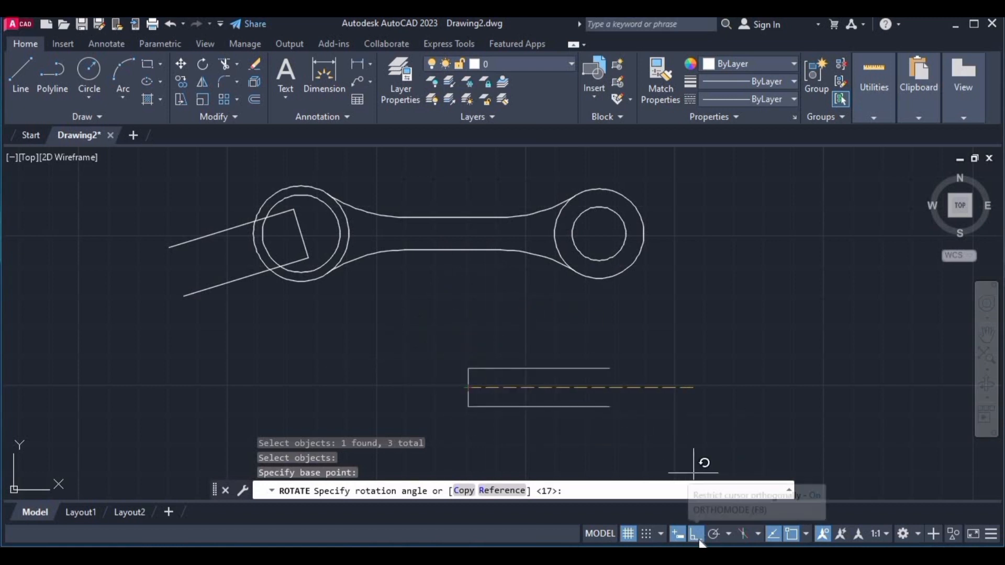
{"action": "key", "text": "F8"}
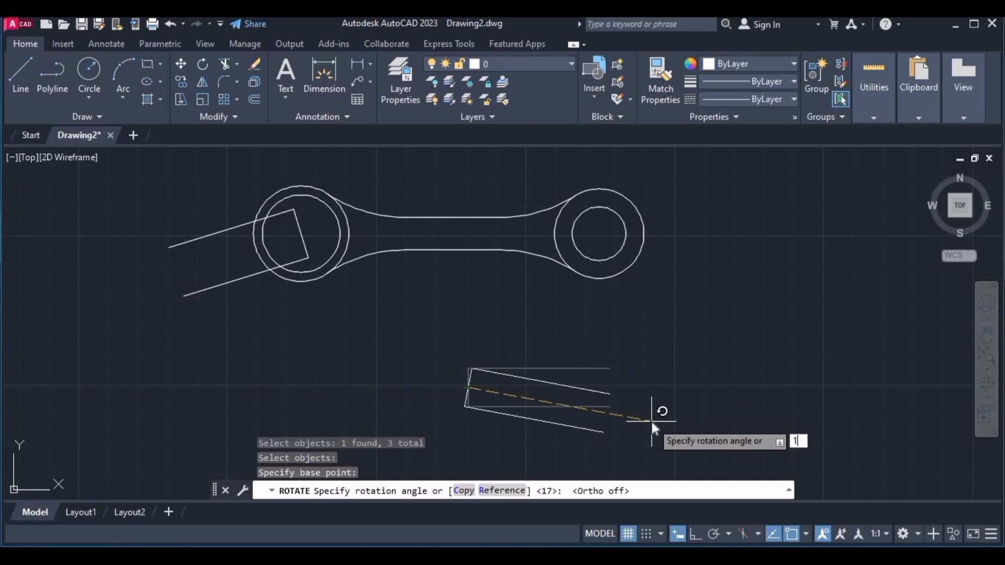
{"action": "type", "text": "7"}
{"action": "key", "text": "Return"}
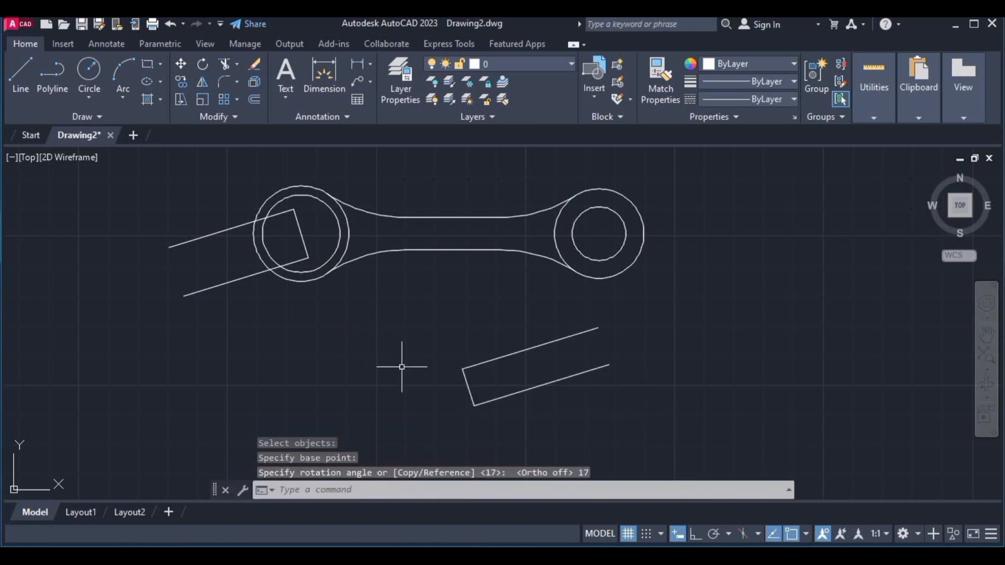
- Move the rotated 13 mm wide open profile from its short line's midpoint onto the centre of the right end's circles
{"action": "key", "text": "Return"}
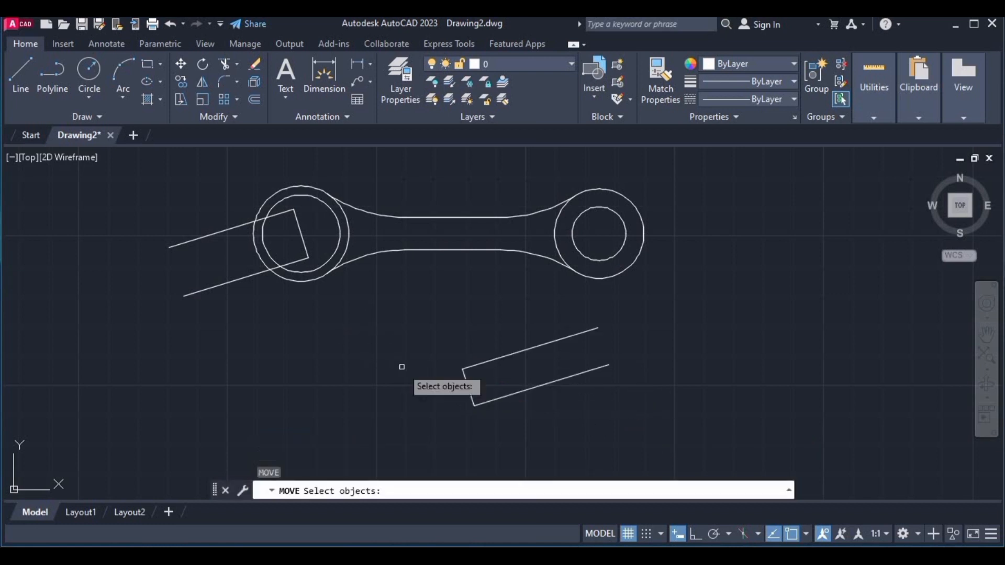
{"action": "left_click", "coordinate": [511, 355]}
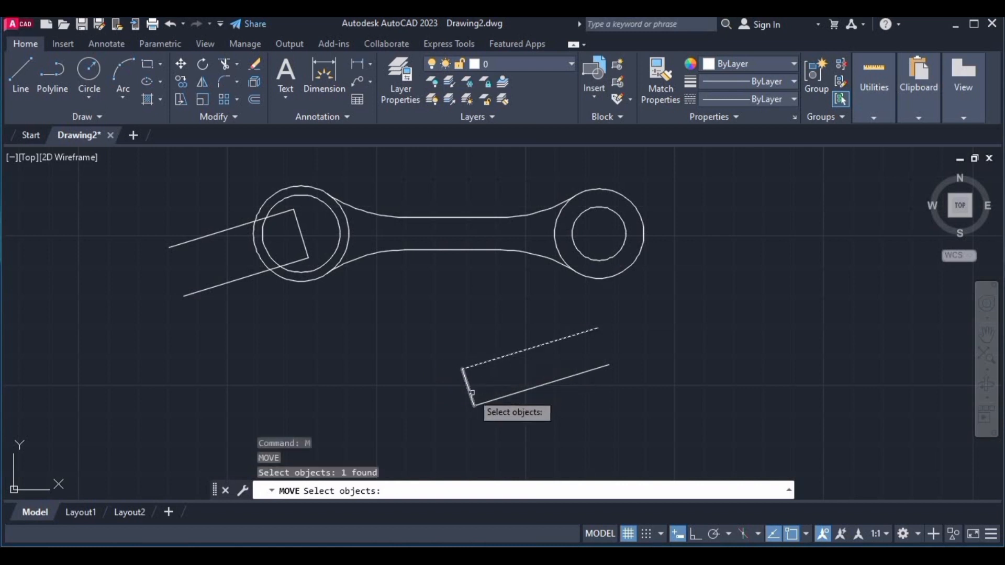
{"action": "left_click", "coordinate": [472, 391]}
{"action": "left_click", "coordinate": [505, 396]}
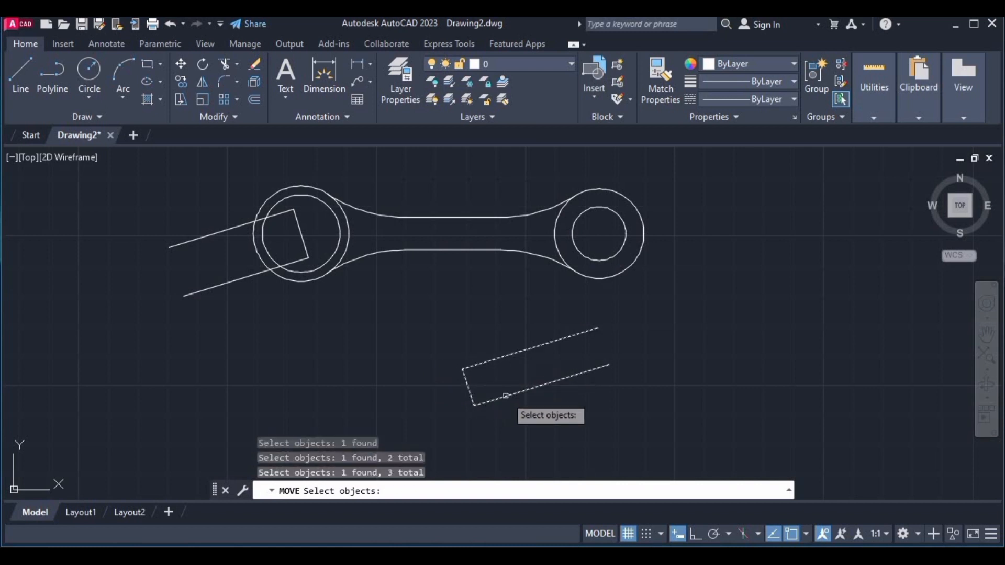
{"action": "key", "text": "Return"}
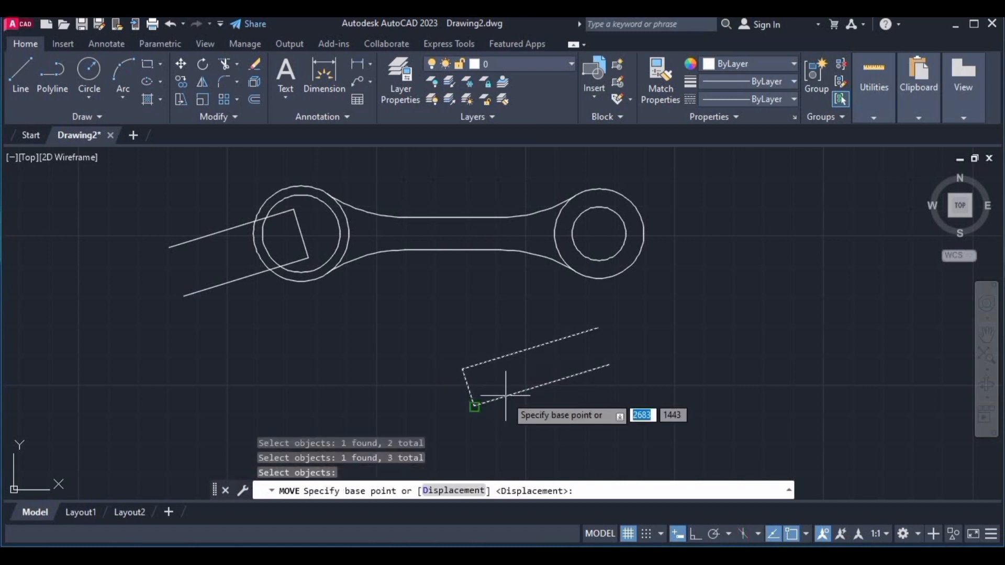
{"action": "left_click", "coordinate": [469, 387]}
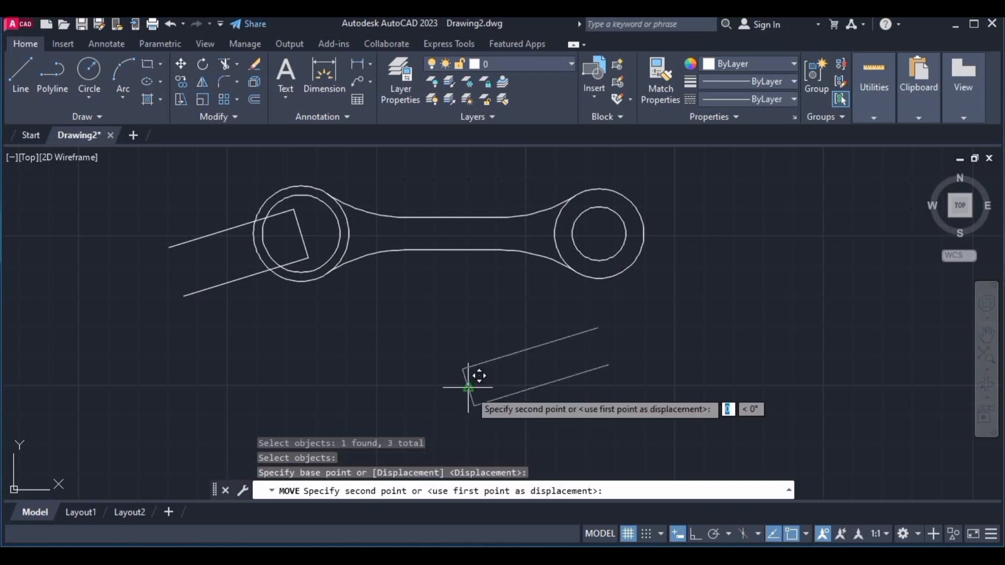
{"action": "left_click", "coordinate": [601, 234]}
{"action": "key", "text": "Escape"}
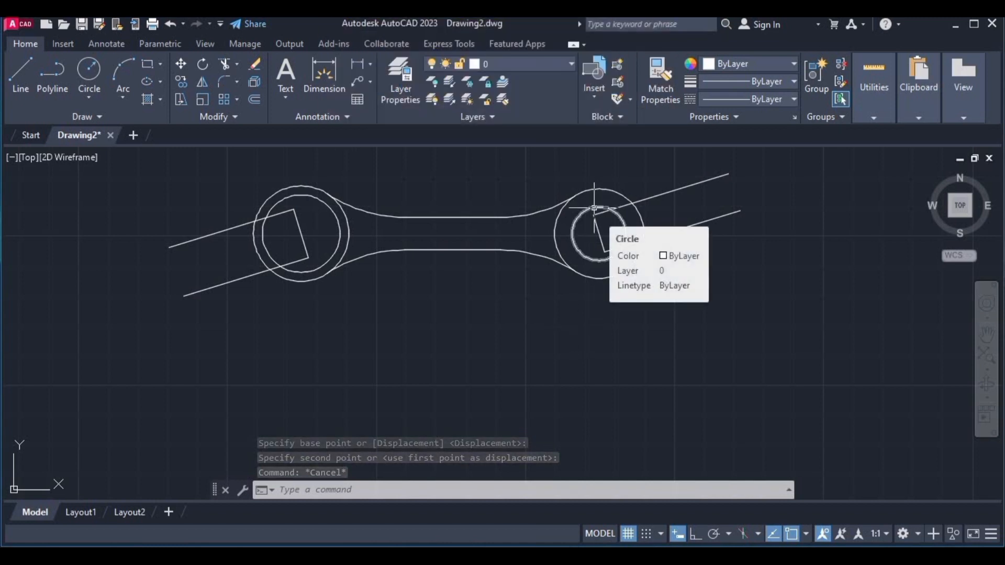
- Extend the inclined lines of both openings past their short closing lines to meet the inner circles at both ends
{"action": "scroll", "coordinate": [596, 212], "scroll_direction": "up", "scroll_amount": 2}
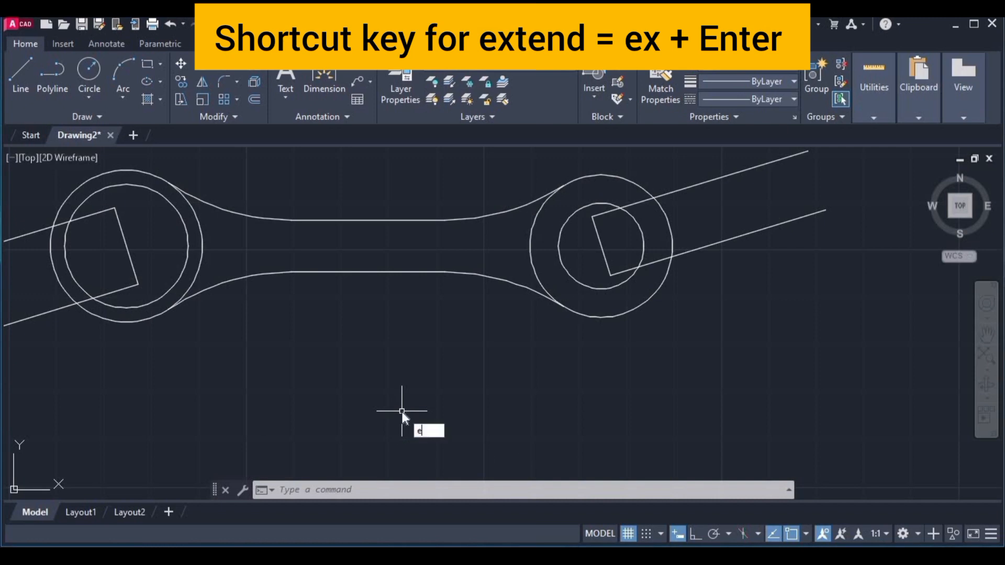
{"action": "type", "text": "x"}
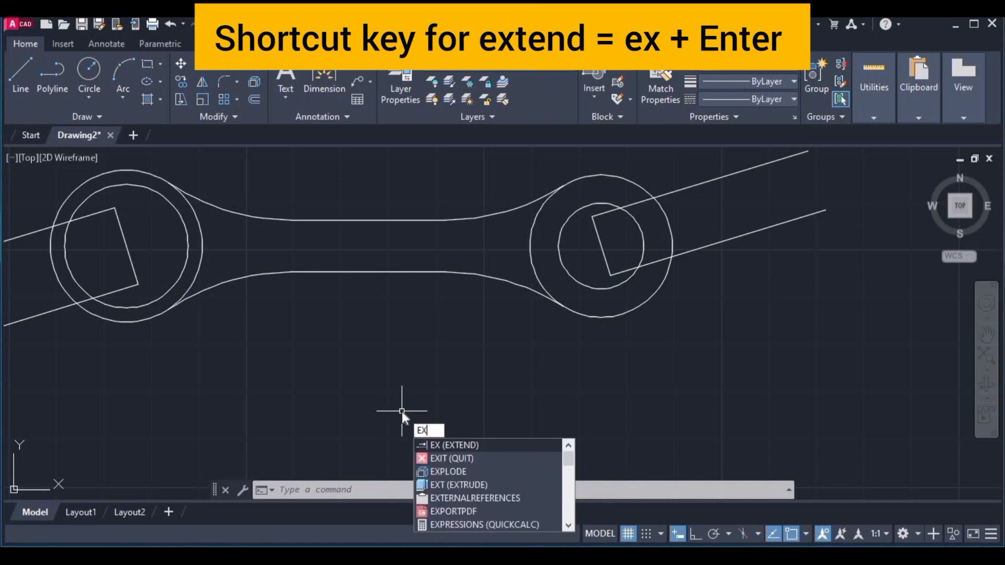
{"action": "key", "text": "Return"}
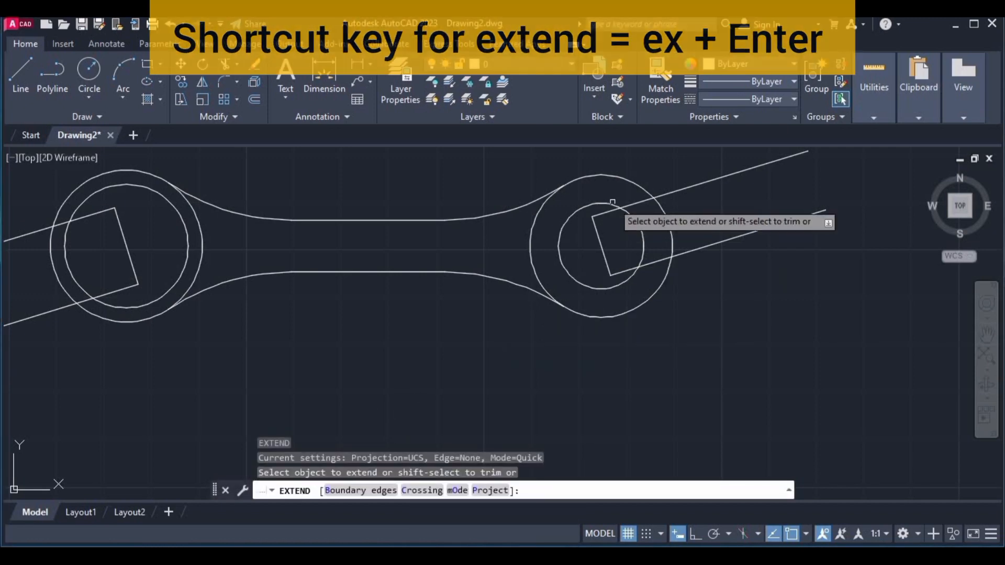
{"action": "left_click", "coordinate": [608, 211]}
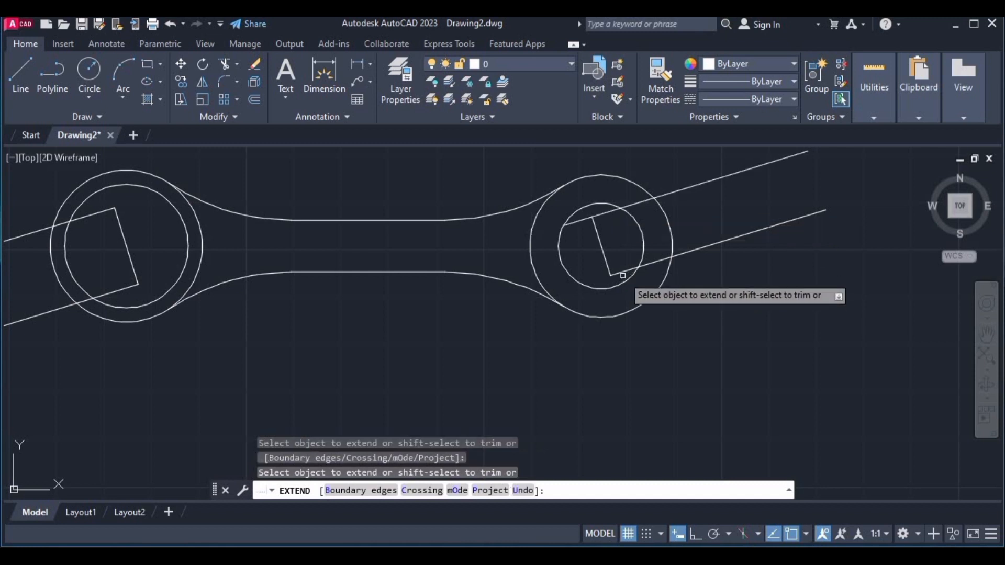
{"action": "left_click", "coordinate": [105, 212]}
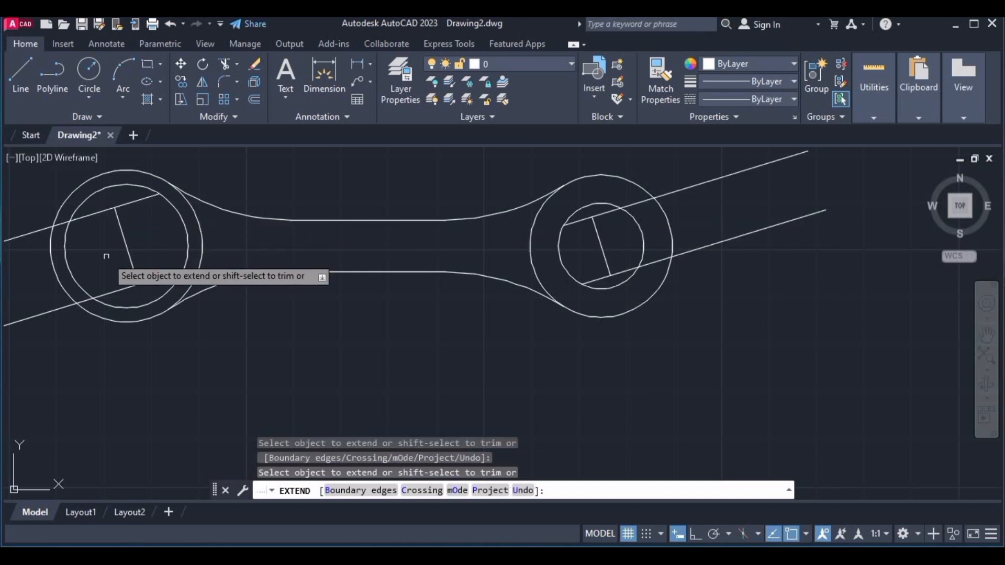
{"action": "left_click", "coordinate": [122, 290]}
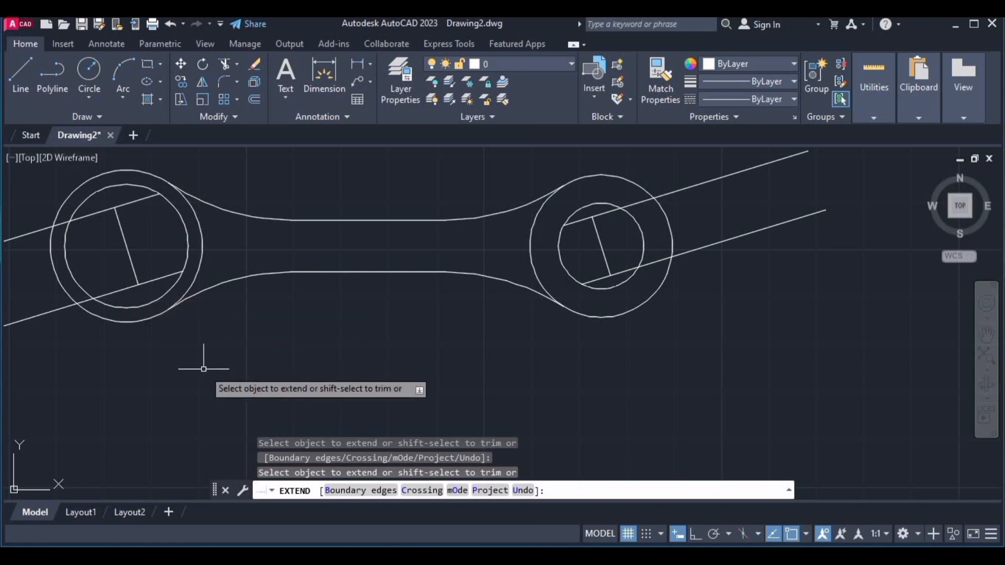
{"action": "key", "text": "Escape"}
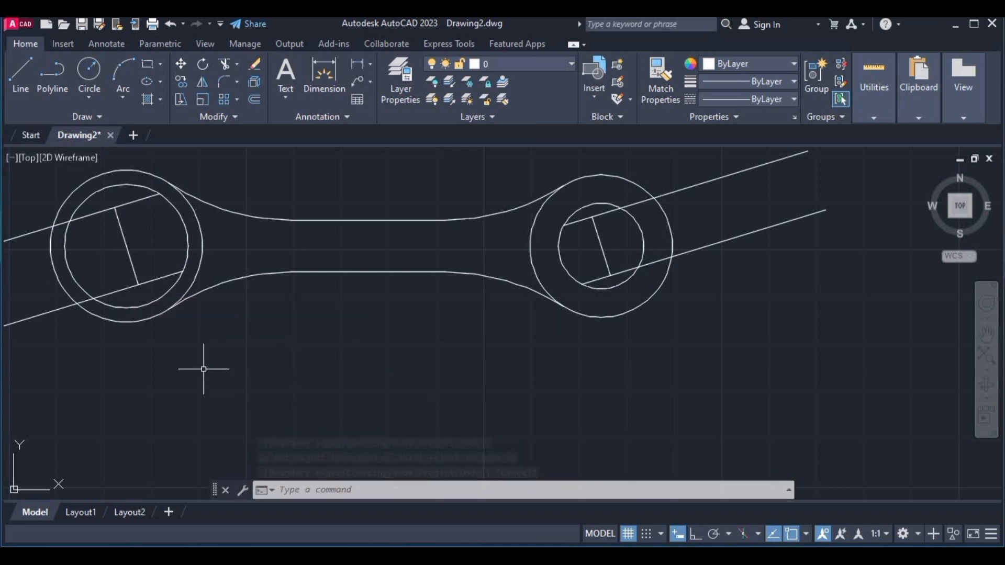
- Move the right inner circle from the extended lower line's inner end to the lower corner of the 13 mm wide opening
{"action": "type", "text": "M"}
{"action": "key", "text": "Return"}
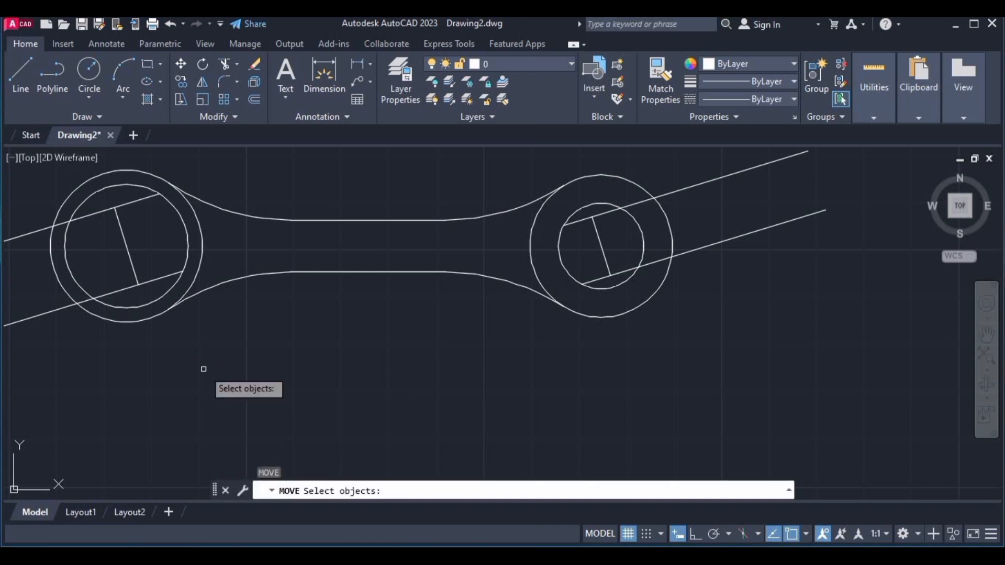
{"action": "left_click", "coordinate": [564, 265]}
{"action": "key", "text": "Return"}
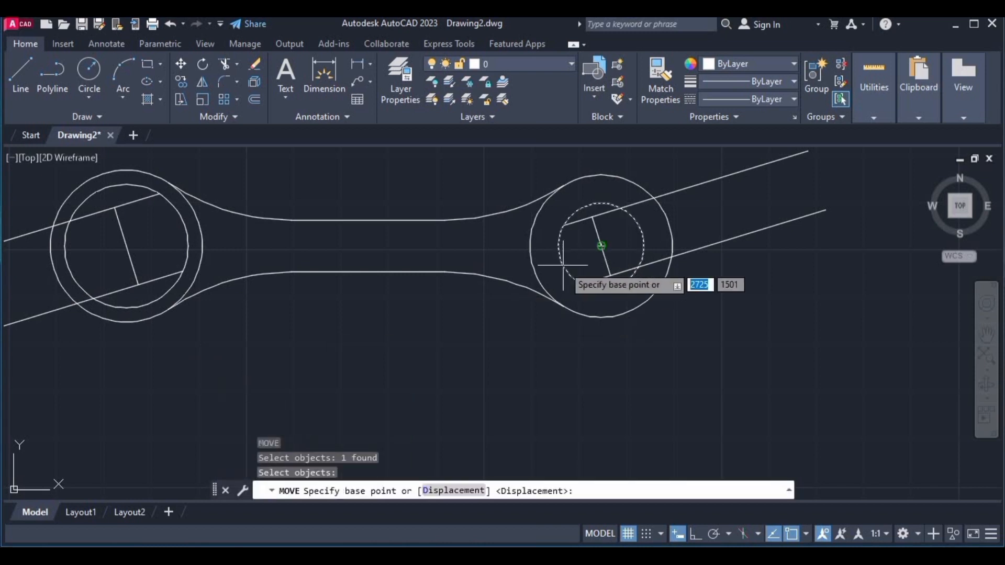
{"action": "left_click", "coordinate": [581, 285]}
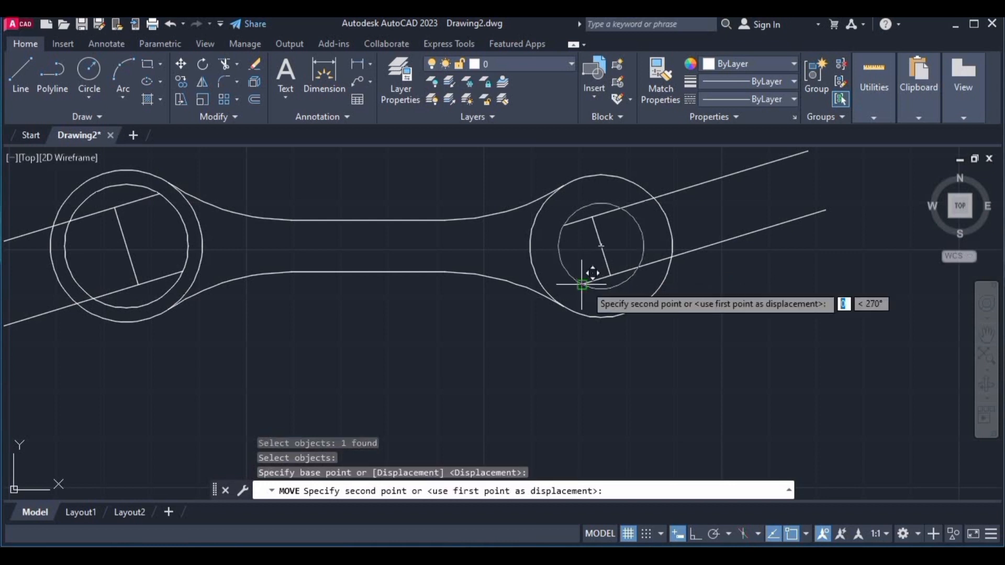
{"action": "left_click", "coordinate": [610, 276]}
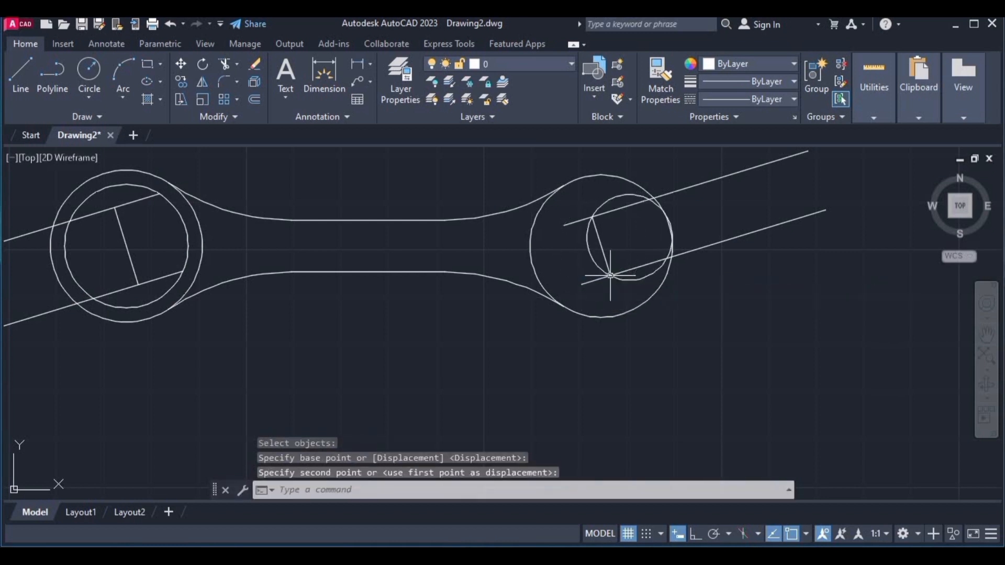
{"action": "key", "text": "Escape"}
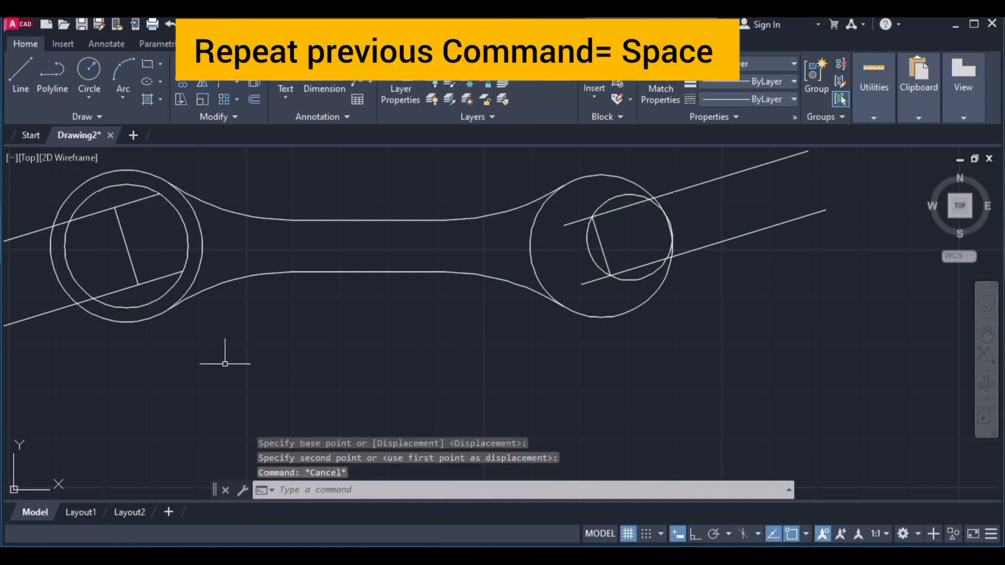
- Move the left inner circle from the extended lower line's inner end to the lower corner of the 17 mm wide opening
{"action": "key", "text": "space"}
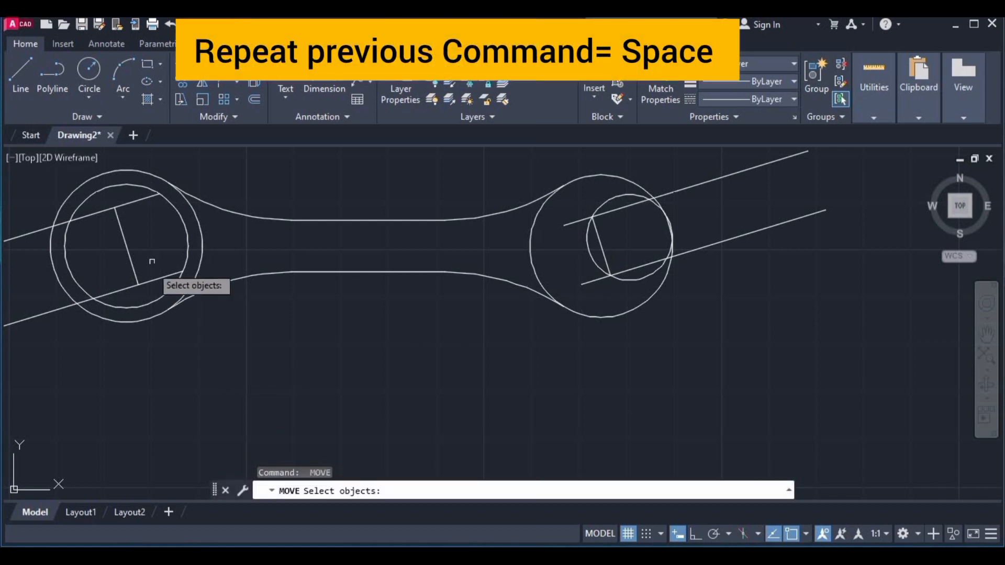
{"action": "left_click", "coordinate": [188, 243]}
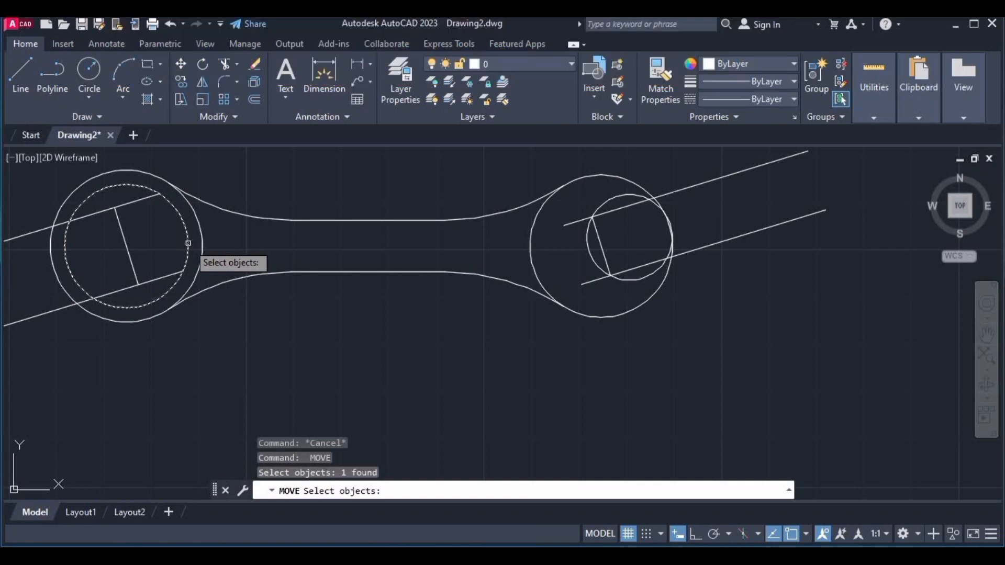
{"action": "key", "text": "space"}
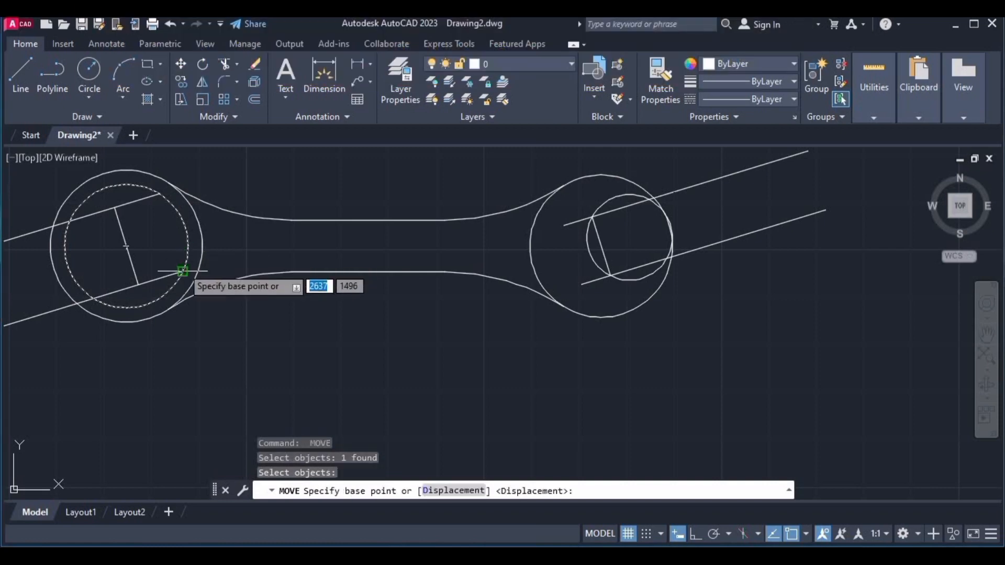
{"action": "left_click", "coordinate": [182, 271]}
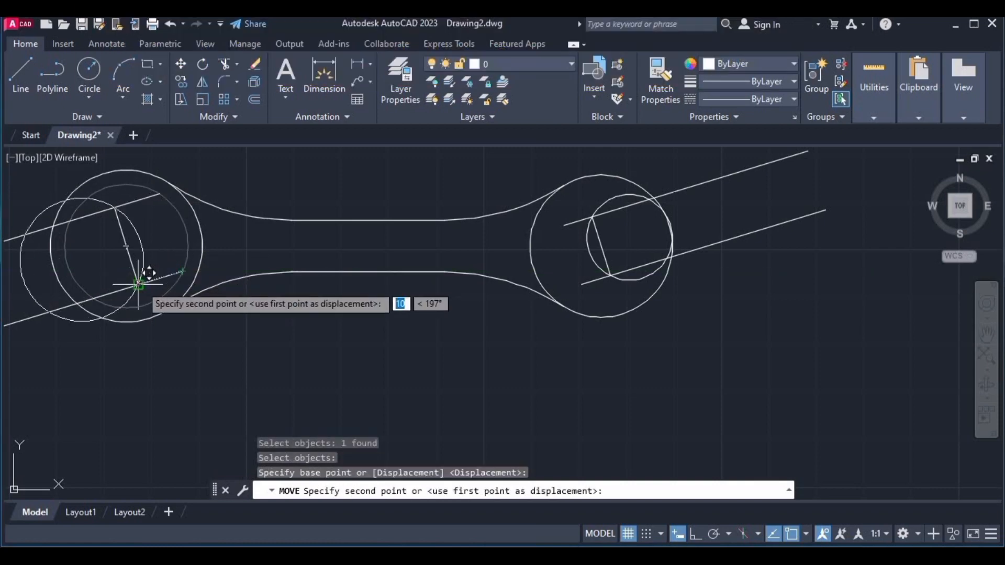
{"action": "left_click", "coordinate": [140, 285]}
{"action": "key", "text": "Escape"}
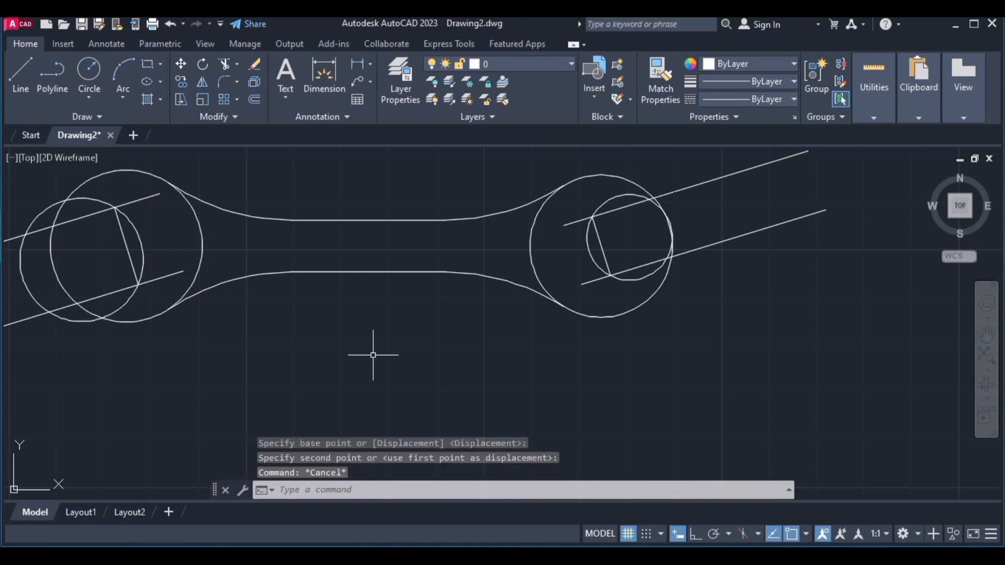
- Trim the excess lines and circle arcs at the right end, leaving an open jaw with a curved inner end
{"action": "type", "text": "tr"}
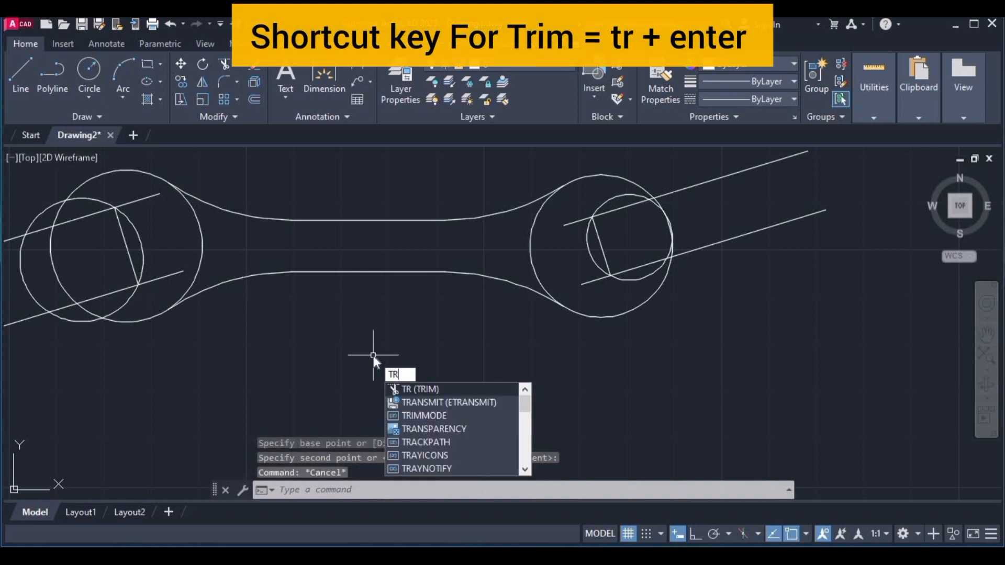
{"action": "key", "text": "Return"}
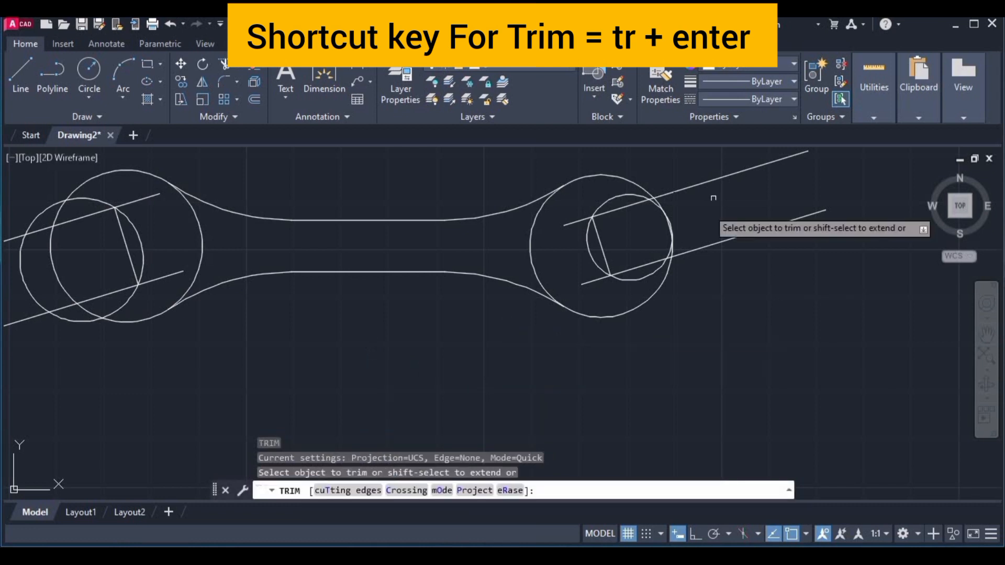
{"action": "left_click", "coordinate": [696, 187]}
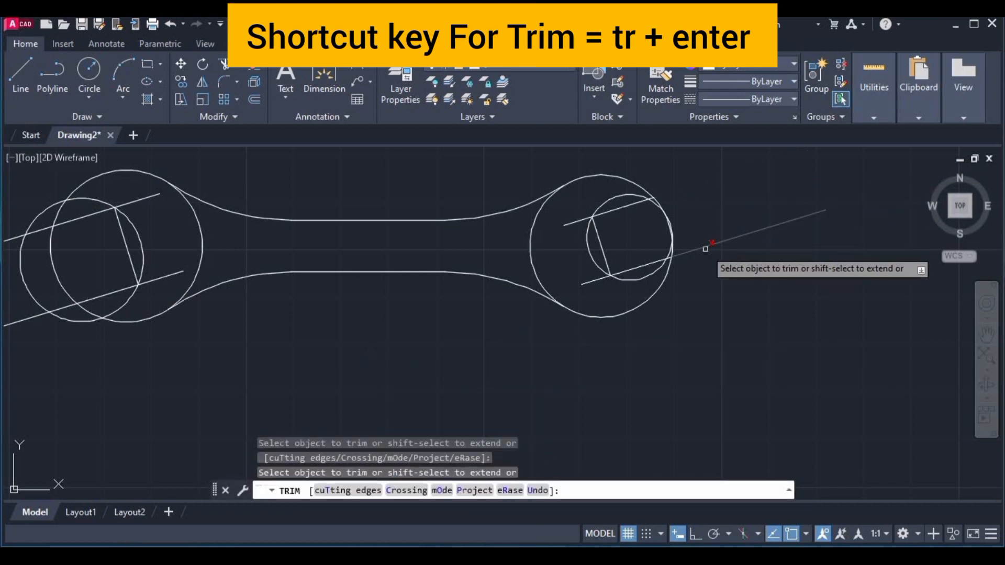
{"action": "left_click", "coordinate": [573, 222]}
{"action": "left_click", "coordinate": [585, 278]}
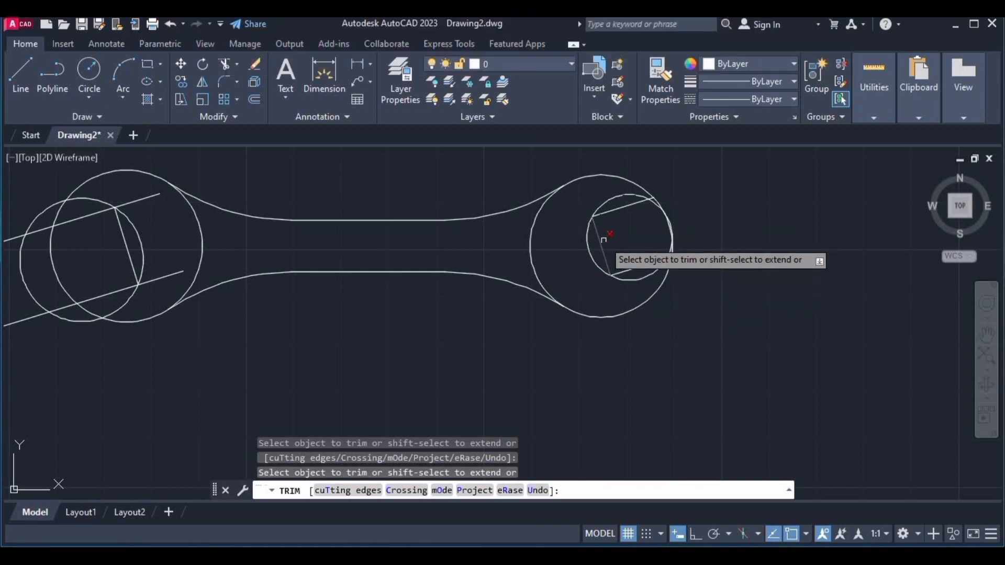
{"action": "left_click", "coordinate": [622, 193]}
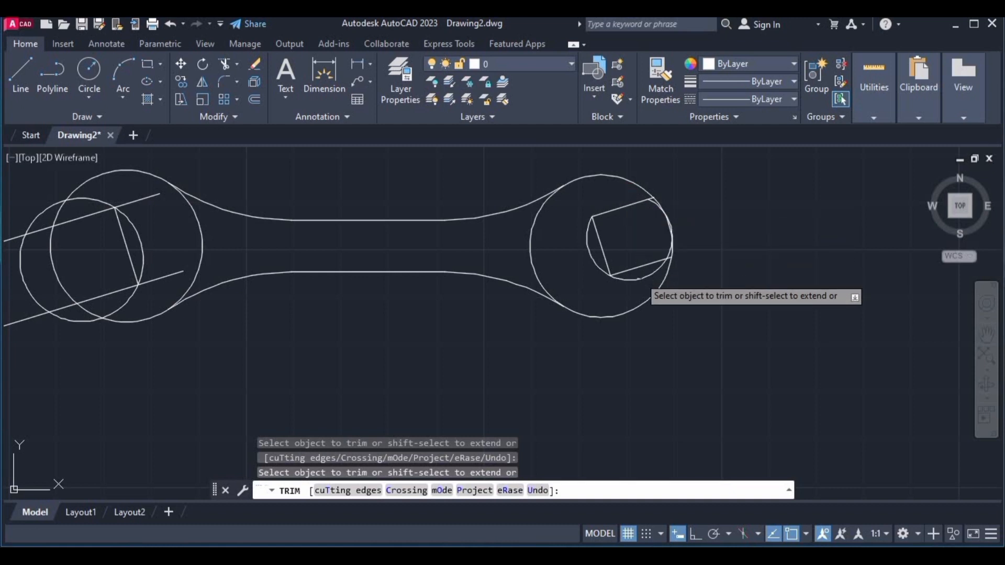
{"action": "left_click", "coordinate": [639, 281]}
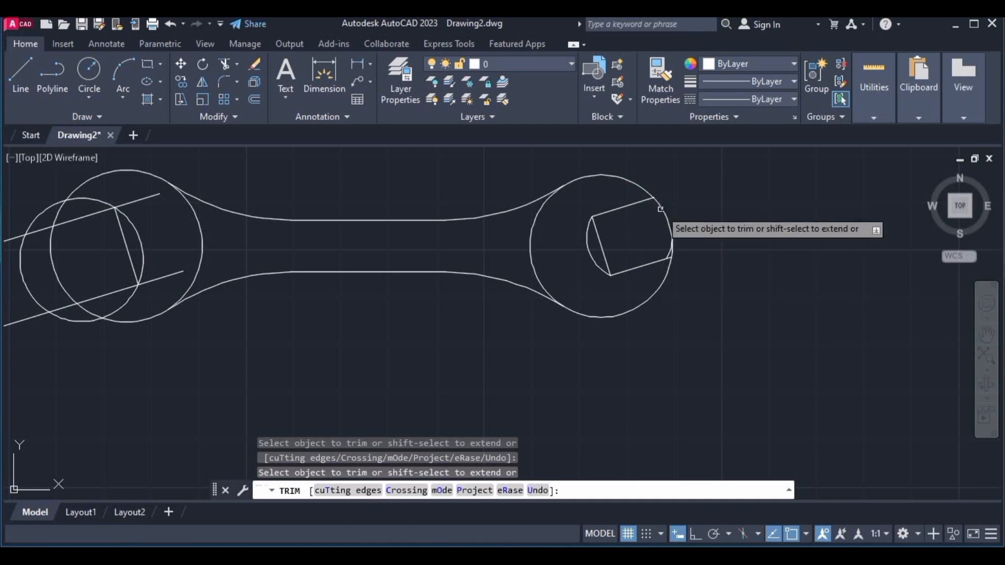
{"action": "left_click", "coordinate": [669, 220]}
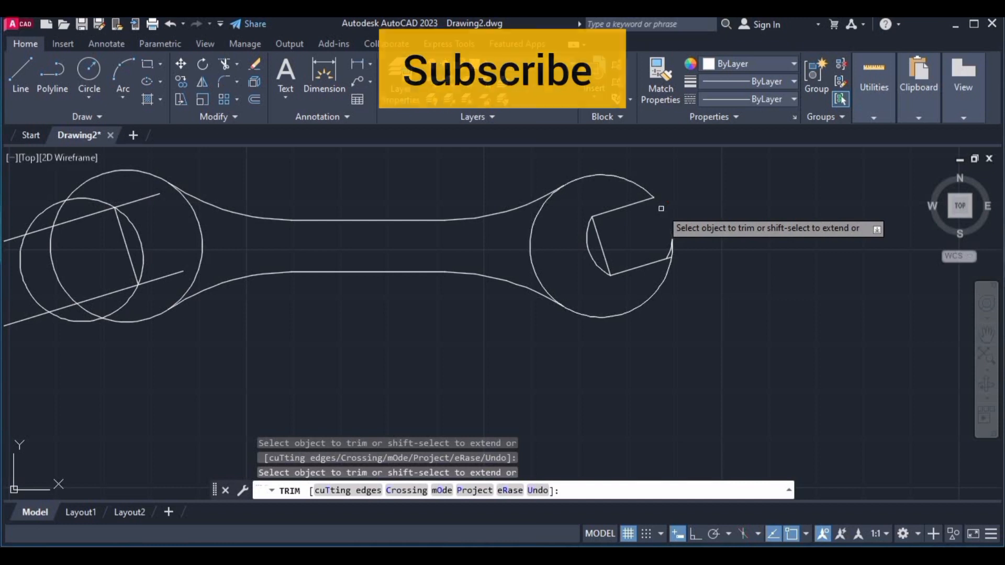
{"action": "left_click", "coordinate": [672, 243]}
{"action": "left_click", "coordinate": [602, 250]}
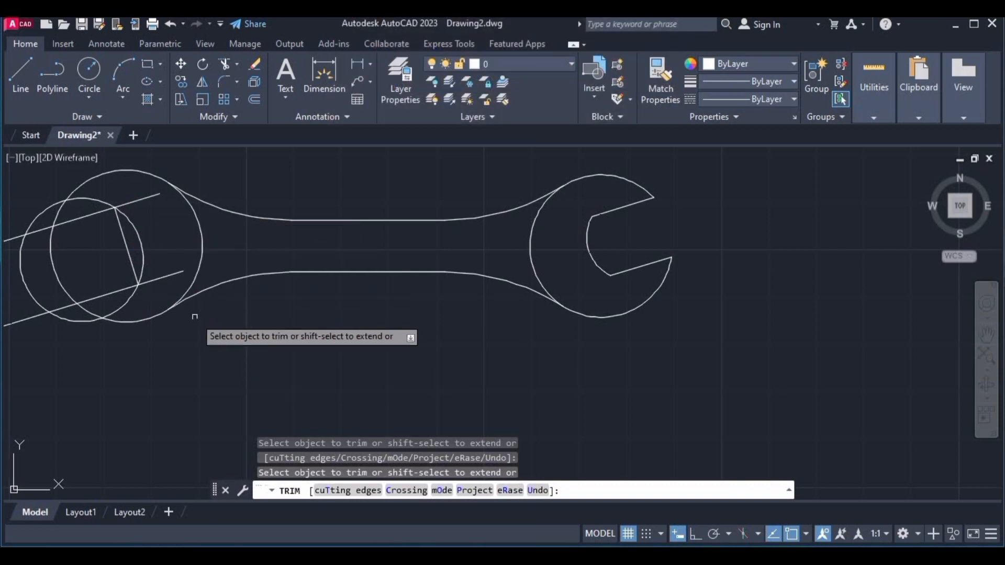
- Trim the excess lines and circle arcs at the left end, leaving an open jaw with a curved inner end
{"action": "left_click", "coordinate": [167, 278]}
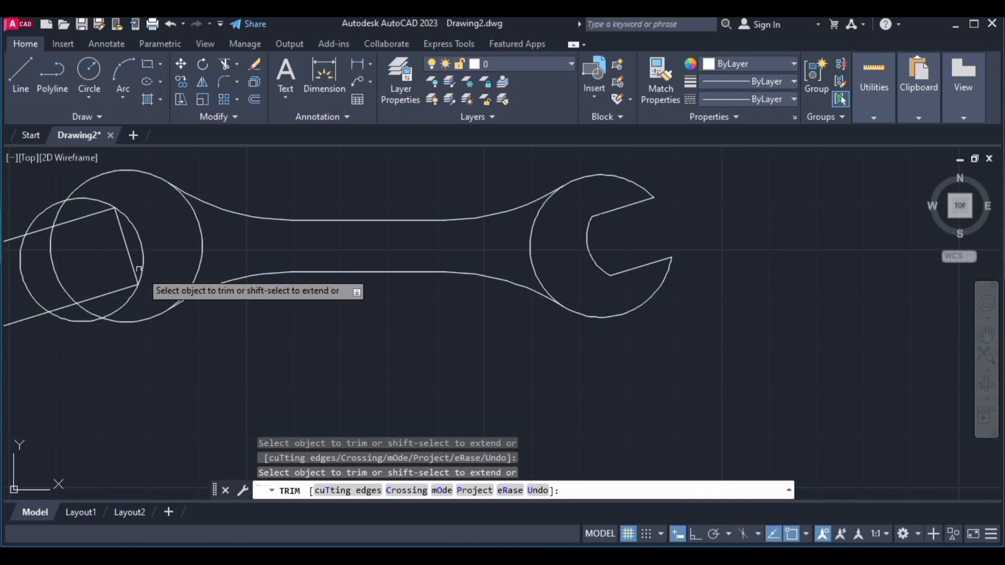
{"action": "left_click", "coordinate": [126, 246]}
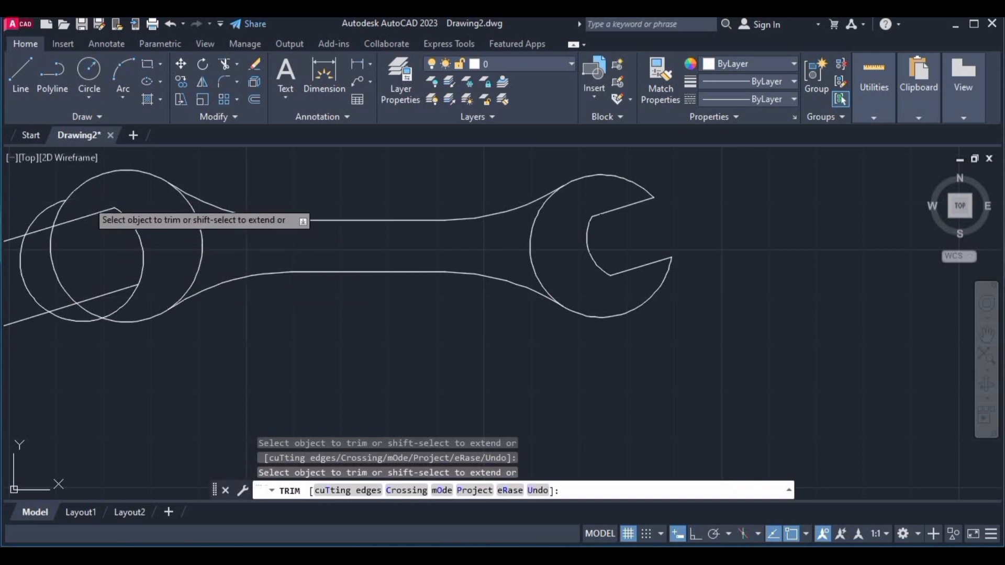
{"action": "left_click", "coordinate": [121, 304]}
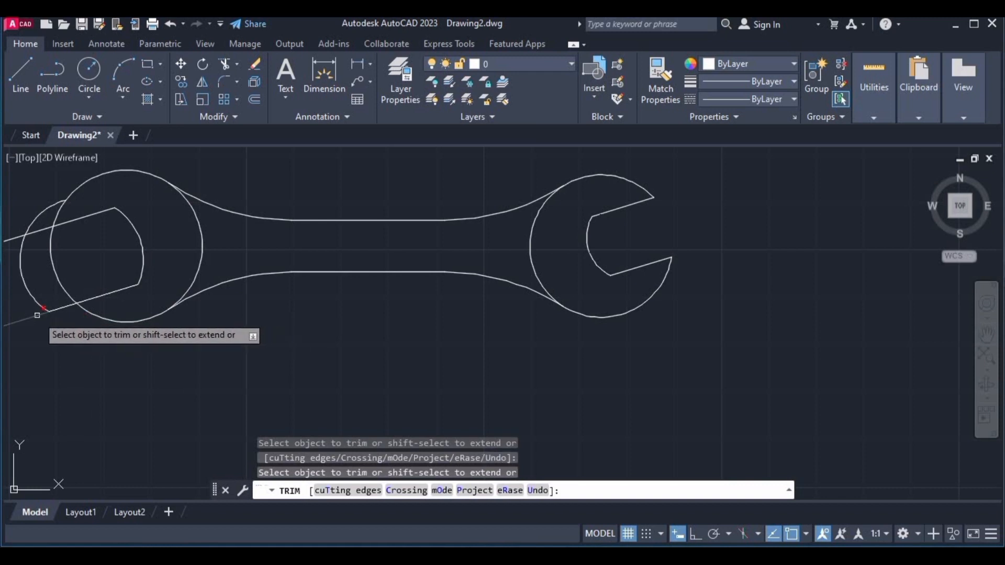
{"action": "left_click", "coordinate": [32, 289]}
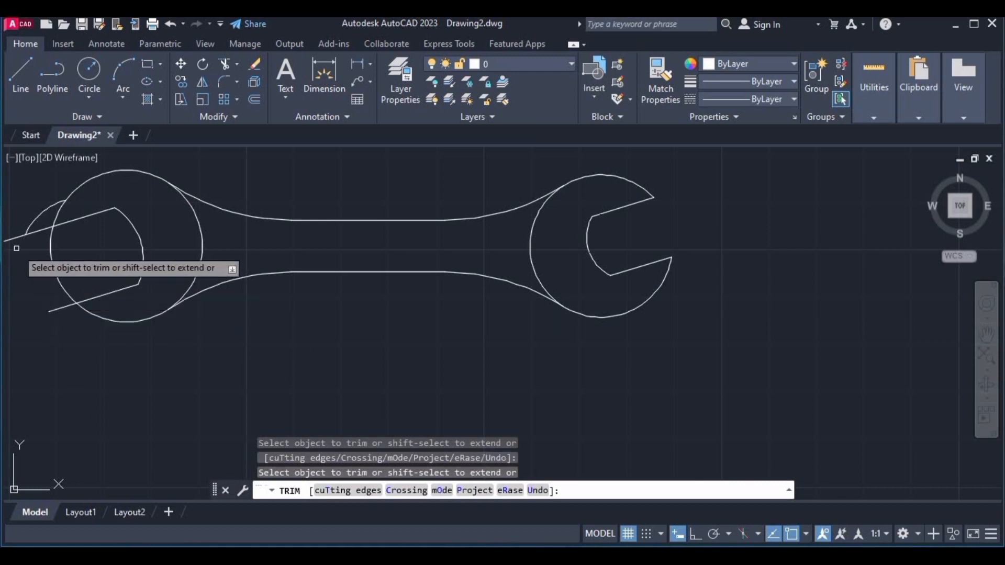
{"action": "left_click", "coordinate": [33, 220]}
{"action": "left_click", "coordinate": [37, 231]}
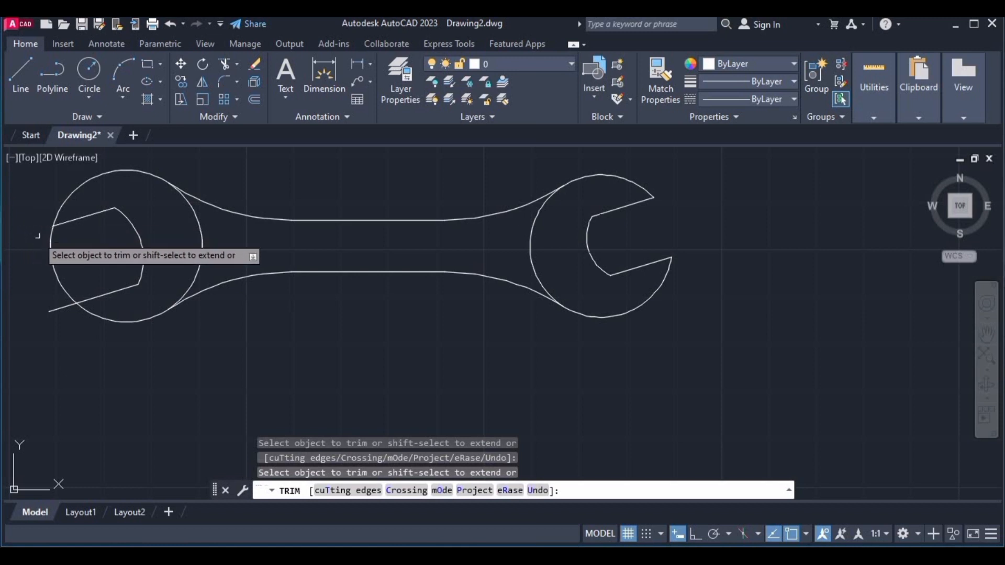
{"action": "left_click", "coordinate": [55, 269]}
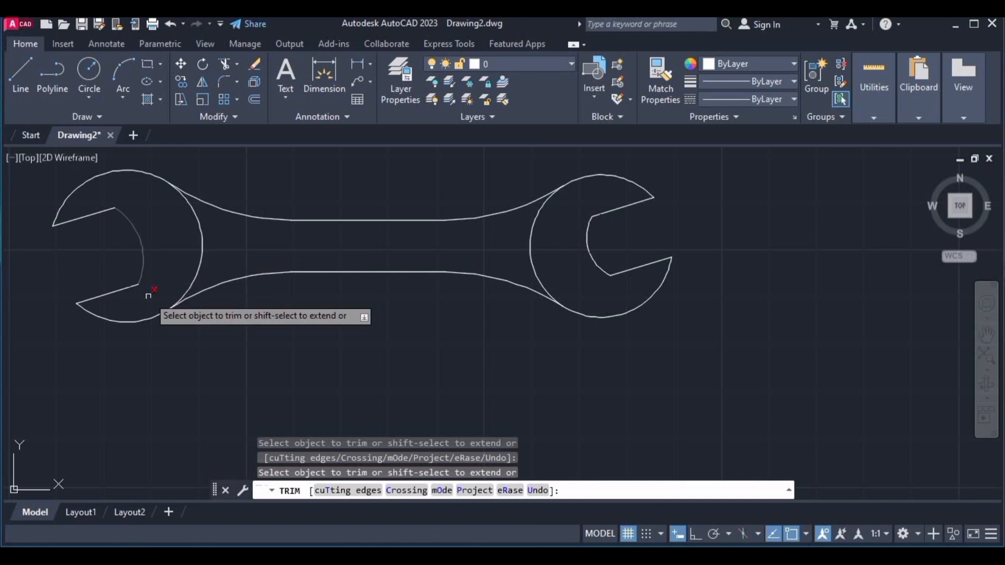
{"action": "key", "text": "Escape"}
{"action": "right_click", "coordinate": [300, 368]}
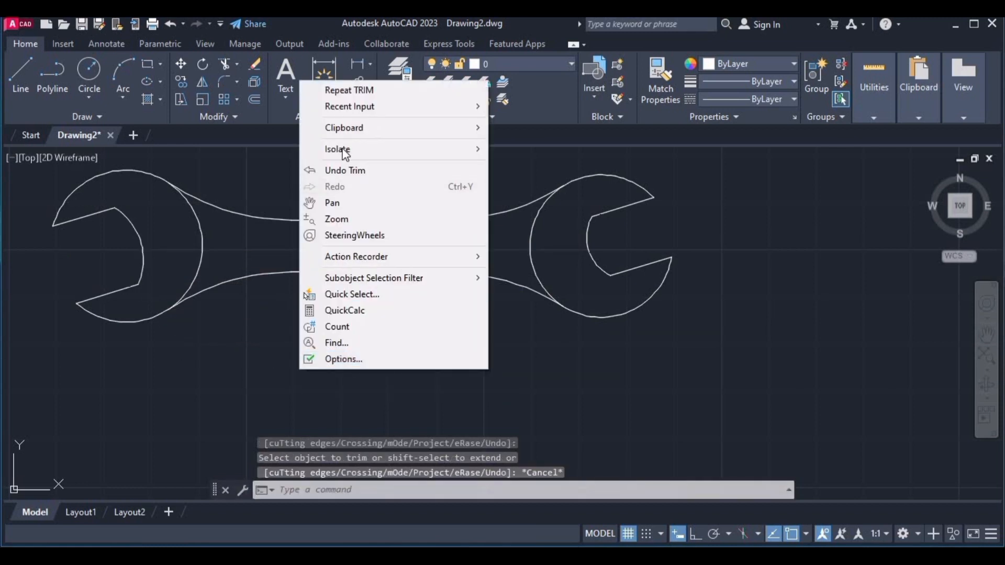
{"action": "left_click", "coordinate": [308, 204]}
{"action": "mouse_move", "coordinate": [321, 208]}
{"action": "left_mouse_down"}
{"action": "mouse_move", "coordinate": [415, 265]}
{"action": "mouse_move", "coordinate": [478, 260]}
{"action": "mouse_move", "coordinate": [452, 255]}
{"action": "left_mouse_up"}
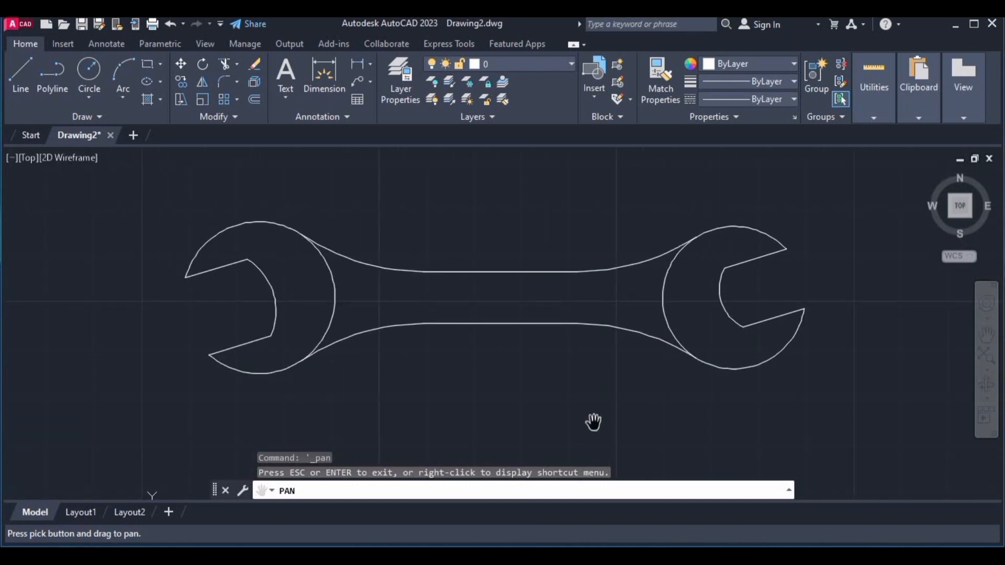
{"action": "key", "text": "Escape"}
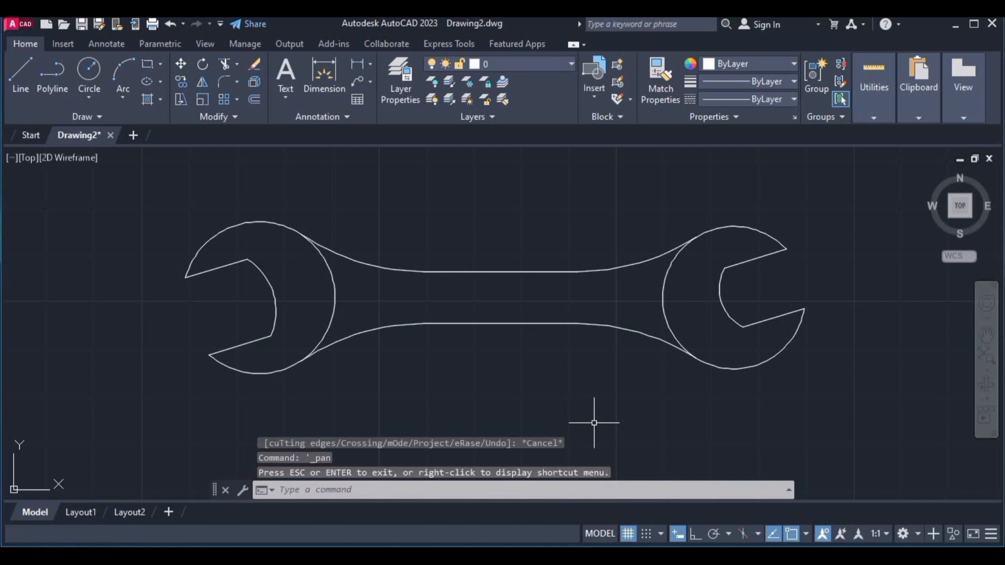